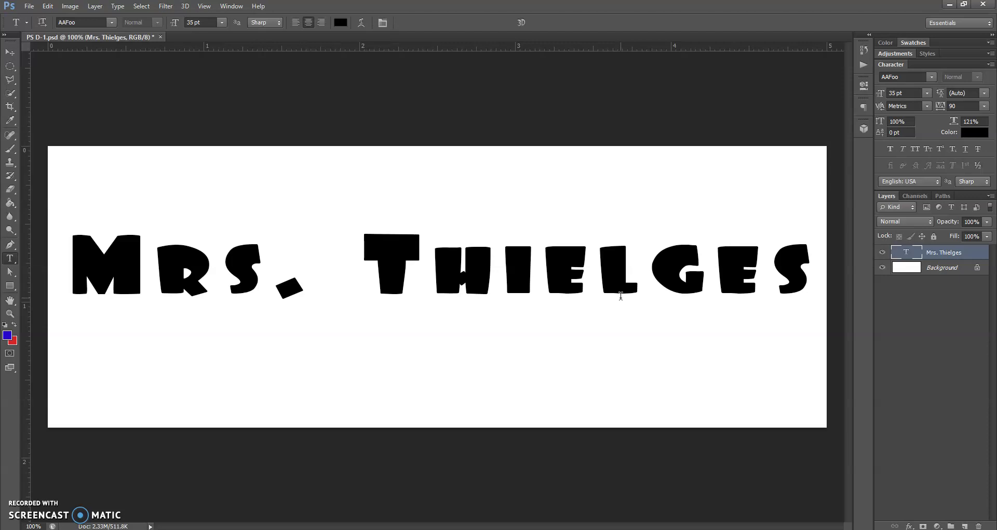
{"action": "left_click", "coordinate": [616, 257]}
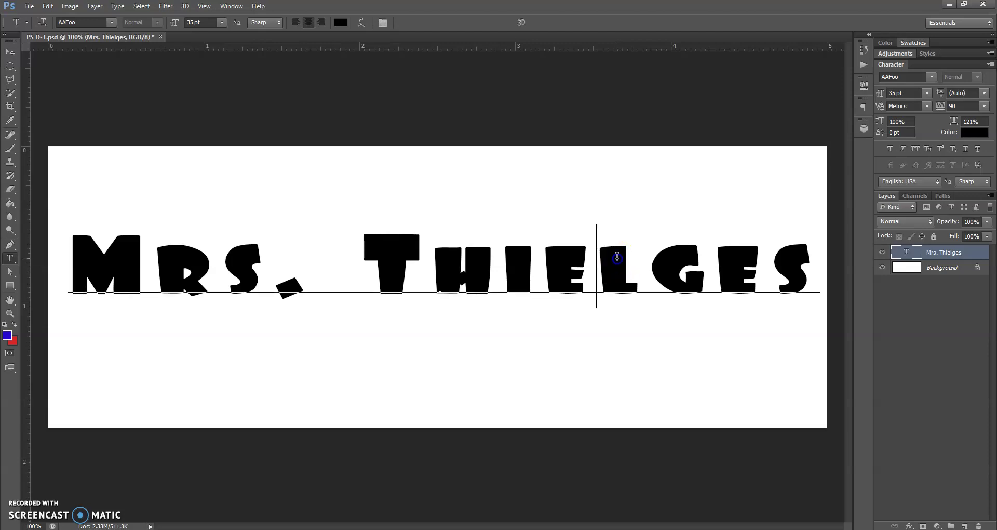
{"action": "double_click", "coordinate": [617, 257]}
{"action": "left_click", "coordinate": [617, 257]}
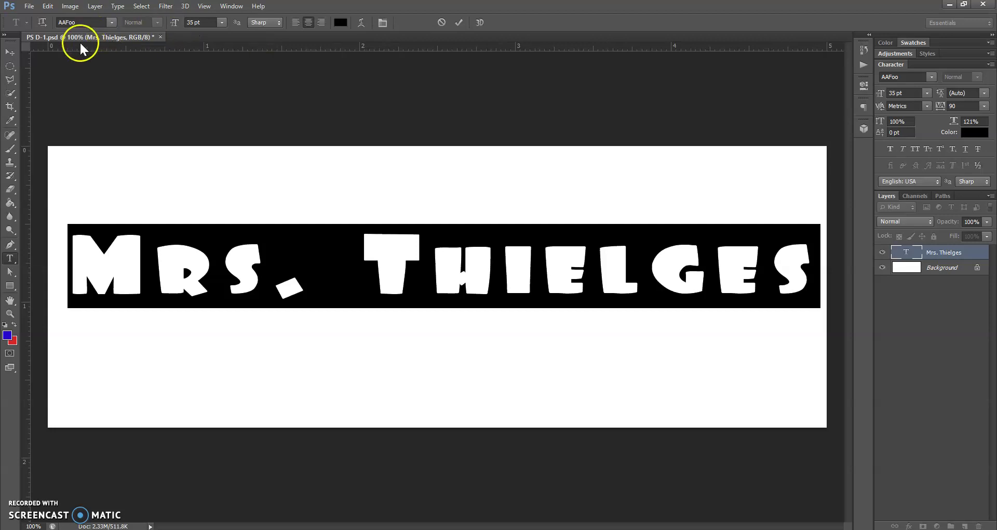
{"action": "left_click", "coordinate": [456, 26]}
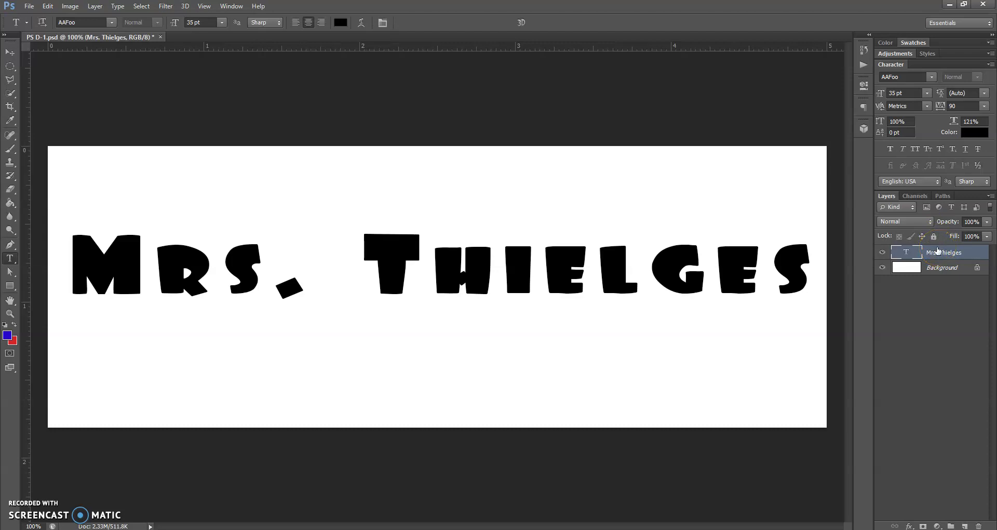
{"action": "left_click", "coordinate": [119, 7]}
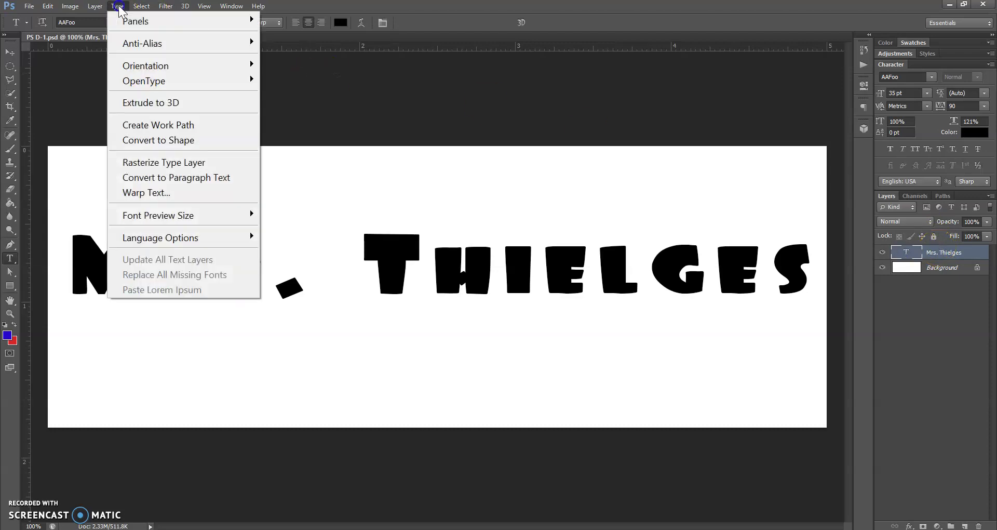
{"action": "mouse_move", "coordinate": [95, 12]}
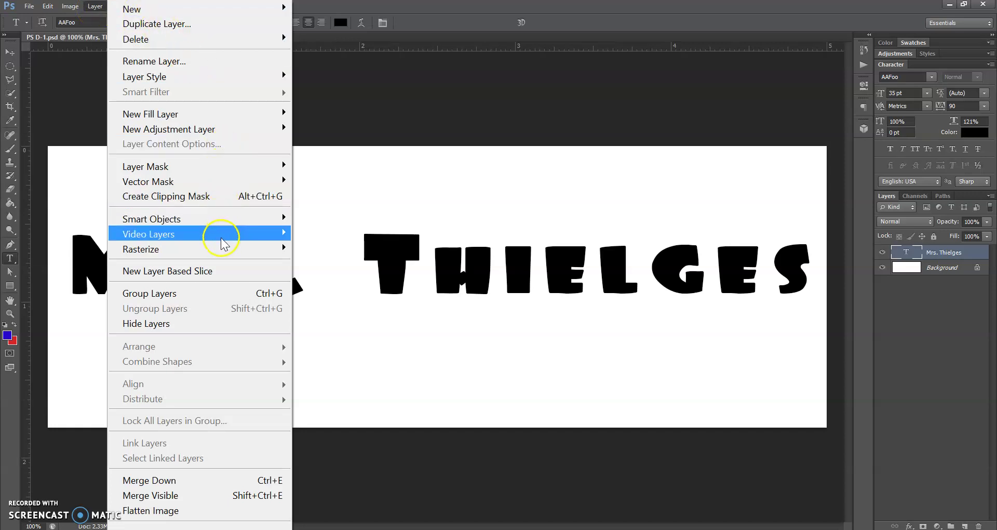
{"action": "mouse_move", "coordinate": [222, 255]}
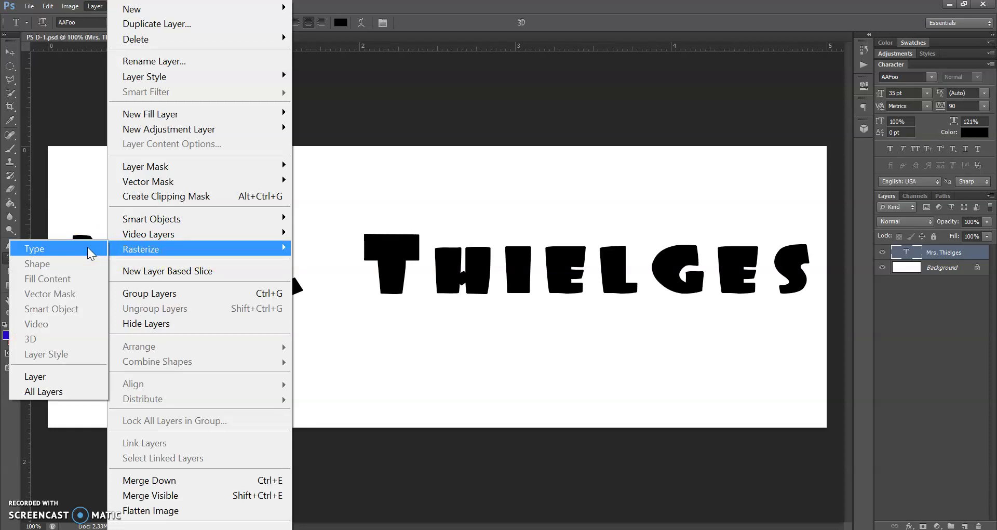
{"action": "left_click", "coordinate": [389, 10]}
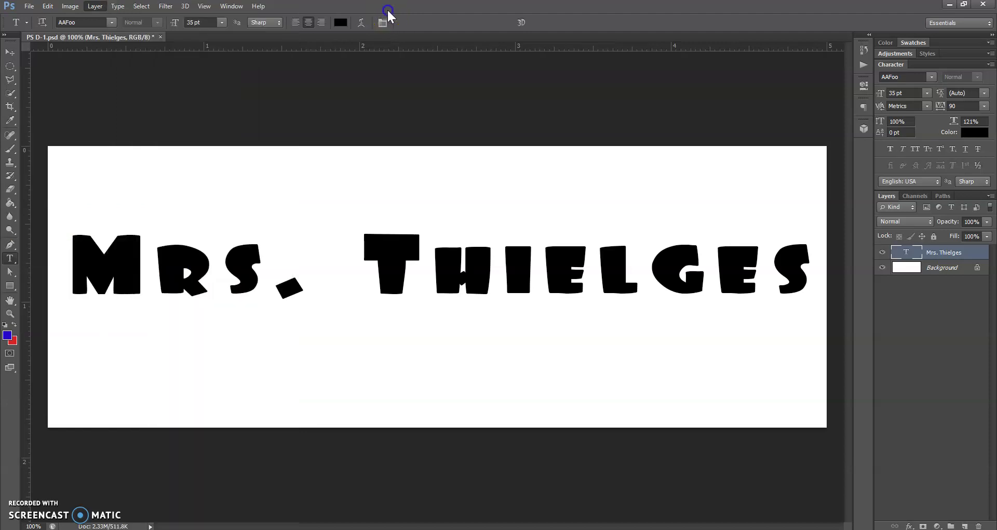
Rasterize the name's type layer and check its transparency by hiding and reshowing the Background layer.
{"action": "left_click", "coordinate": [96, 6]}
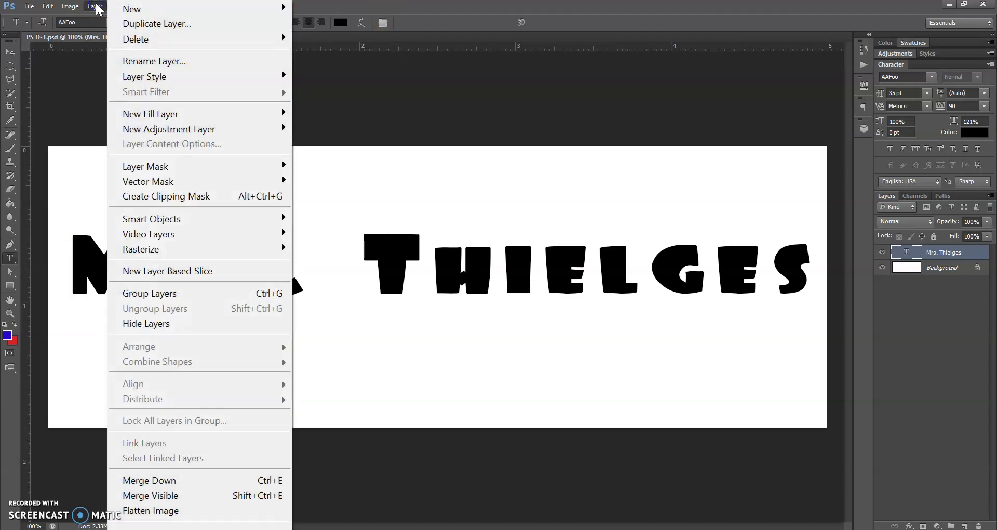
{"action": "mouse_move", "coordinate": [186, 252]}
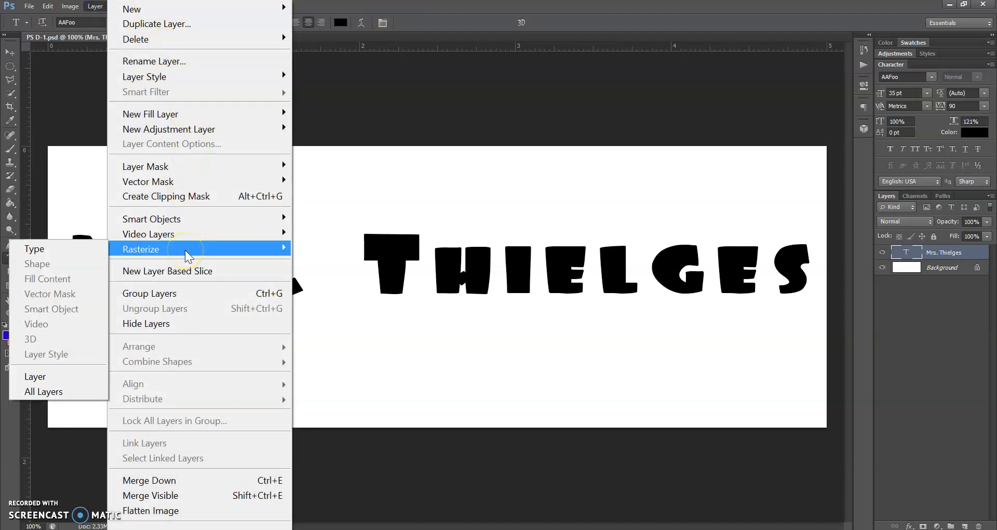
{"action": "left_click", "coordinate": [95, 253]}
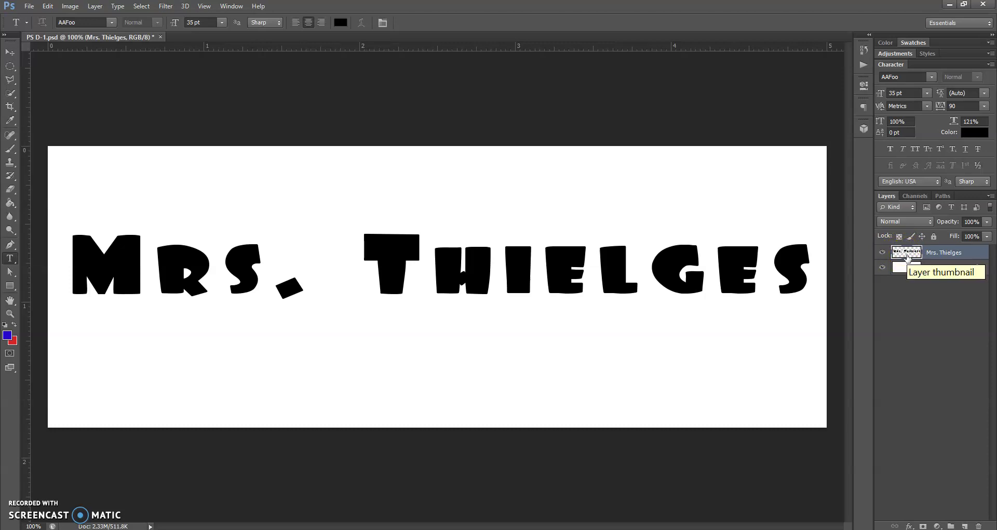
{"action": "left_click", "coordinate": [882, 267]}
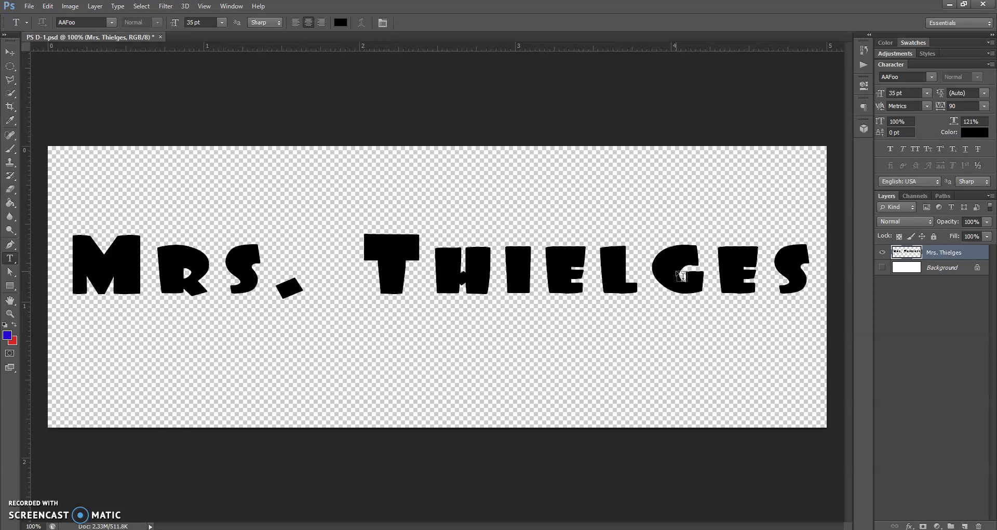
{"action": "left_click", "coordinate": [882, 267]}
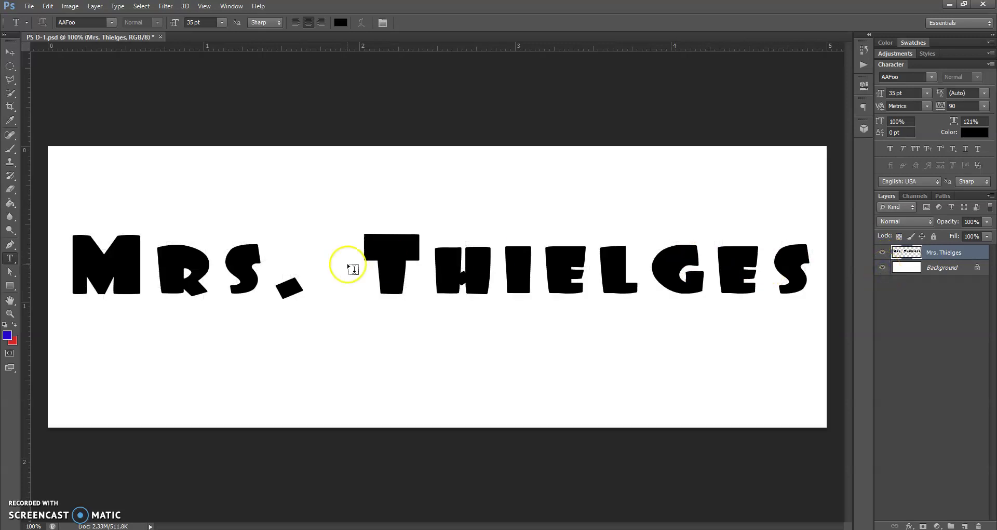
Activate the Brush tool and set the foreground color to green (#27d105).
{"action": "left_click", "coordinate": [14, 149]}
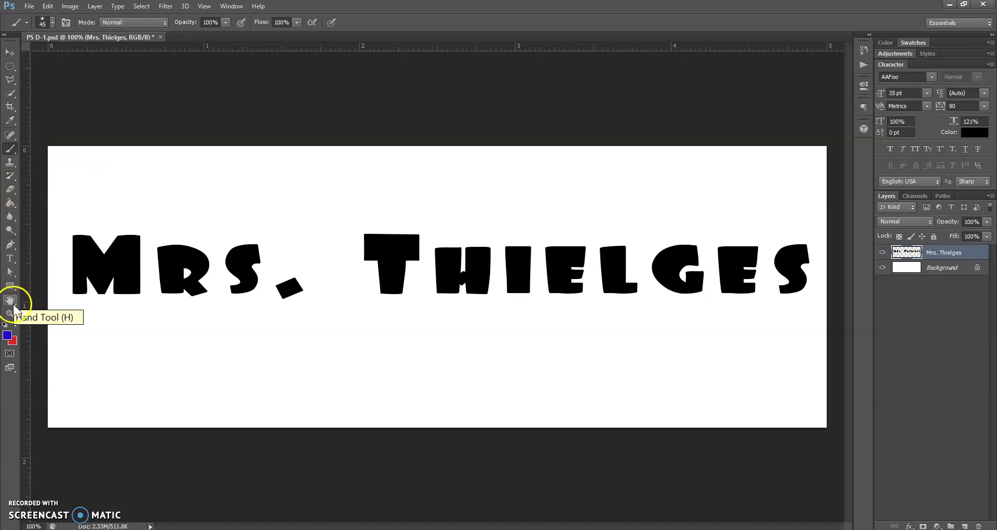
{"action": "left_click", "coordinate": [7, 337]}
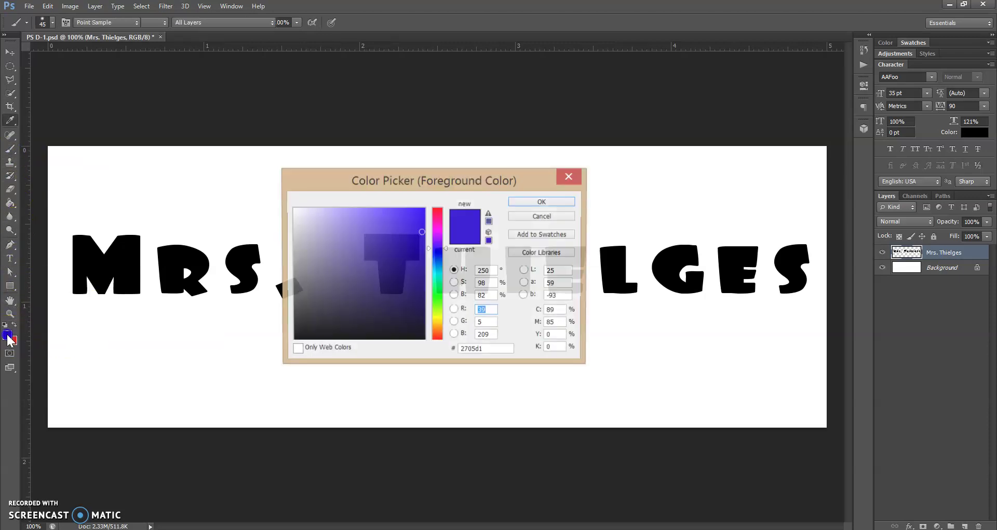
{"action": "left_click", "coordinate": [438, 299]}
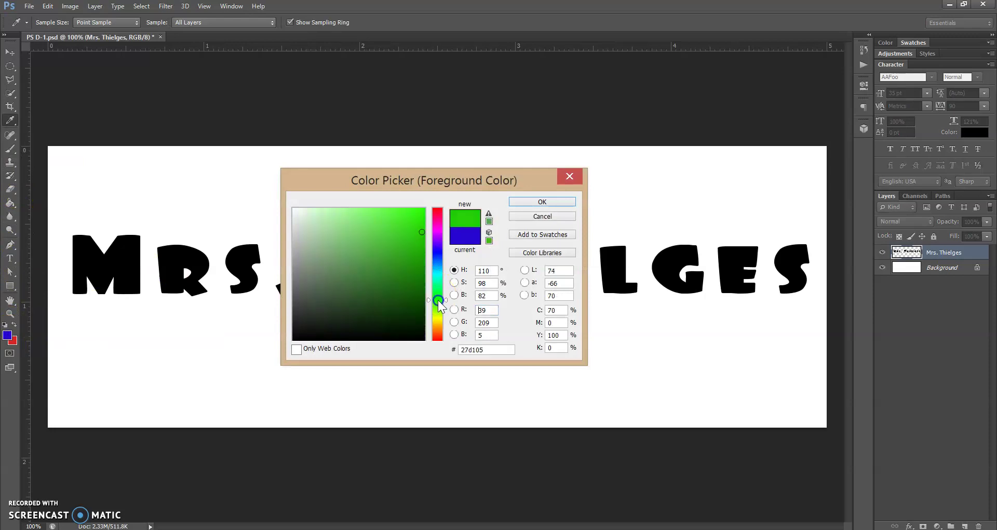
{"action": "left_click", "coordinate": [554, 203]}
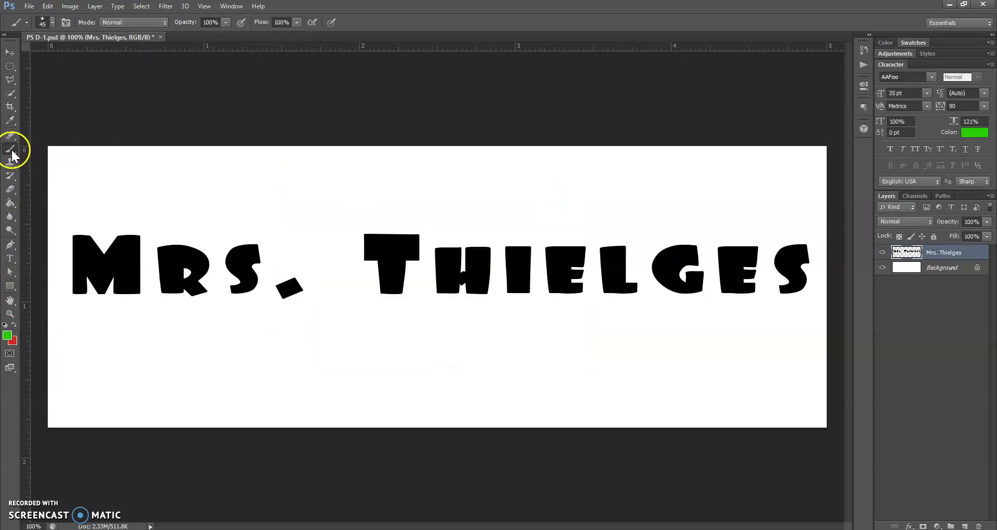
Try a wavy green brush stroke across the whole name on the rasterized layer and undo it.
{"action": "mouse_move", "coordinate": [61, 292]}
{"action": "left_mouse_down"}
{"action": "mouse_move", "coordinate": [103, 240]}
{"action": "mouse_move", "coordinate": [211, 236]}
{"action": "left_mouse_up"}
{"action": "mouse_move", "coordinate": [215, 316]}
{"action": "left_mouse_down"}
{"action": "mouse_move", "coordinate": [304, 183]}
{"action": "mouse_move", "coordinate": [336, 313]}
{"action": "mouse_move", "coordinate": [542, 210]}
{"action": "mouse_move", "coordinate": [560, 350]}
{"action": "mouse_move", "coordinate": [686, 211]}
{"action": "mouse_move", "coordinate": [716, 244]}
{"action": "mouse_move", "coordinate": [728, 317]}
{"action": "mouse_move", "coordinate": [818, 183]}
{"action": "left_mouse_up"}
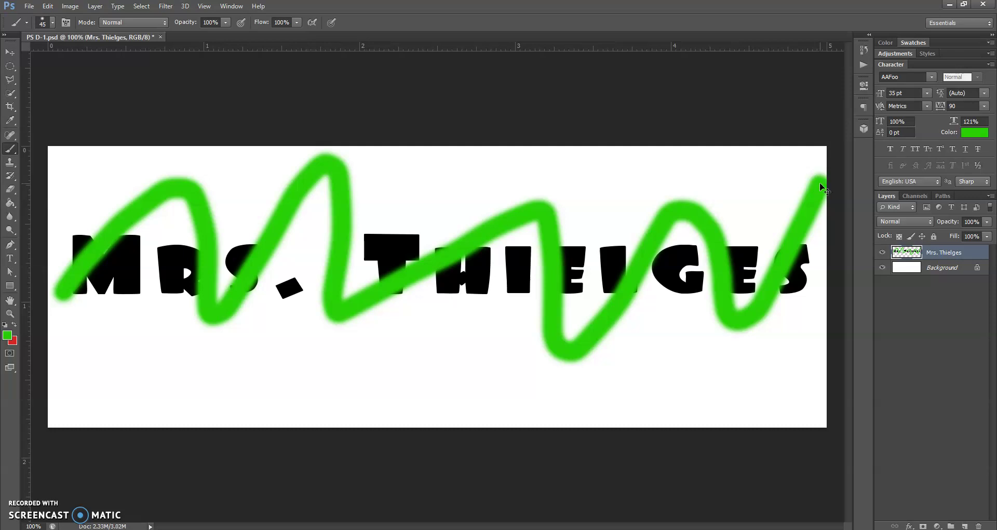
{"action": "key", "text": "ctrl+z"}
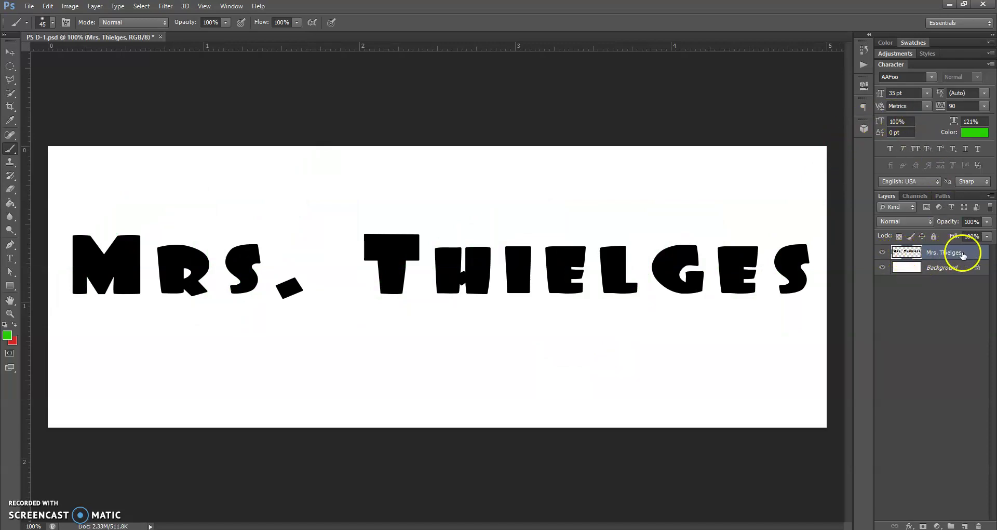
Lock the name layer's transparent pixels, try a green zigzag stroke over the letters, undo the stroke and release the lock.
{"action": "left_click", "coordinate": [899, 237]}
{"action": "mouse_move", "coordinate": [53, 282]}
{"action": "left_mouse_down"}
{"action": "mouse_move", "coordinate": [132, 219]}
{"action": "mouse_move", "coordinate": [143, 239]}
{"action": "mouse_move", "coordinate": [121, 314]}
{"action": "mouse_move", "coordinate": [213, 232]}
{"action": "mouse_move", "coordinate": [226, 256]}
{"action": "mouse_move", "coordinate": [213, 301]}
{"action": "mouse_move", "coordinate": [331, 219]}
{"action": "mouse_move", "coordinate": [306, 311]}
{"action": "mouse_move", "coordinate": [411, 212]}
{"action": "mouse_move", "coordinate": [429, 250]}
{"action": "mouse_move", "coordinate": [411, 307]}
{"action": "mouse_move", "coordinate": [449, 295]}
{"action": "mouse_move", "coordinate": [523, 227]}
{"action": "mouse_move", "coordinate": [517, 315]}
{"action": "mouse_move", "coordinate": [571, 249]}
{"action": "mouse_move", "coordinate": [637, 205]}
{"action": "mouse_move", "coordinate": [609, 284]}
{"action": "mouse_move", "coordinate": [606, 344]}
{"action": "mouse_move", "coordinate": [717, 221]}
{"action": "mouse_move", "coordinate": [747, 222]}
{"action": "mouse_move", "coordinate": [717, 314]}
{"action": "mouse_move", "coordinate": [797, 210]}
{"action": "mouse_move", "coordinate": [798, 346]}
{"action": "left_mouse_up"}
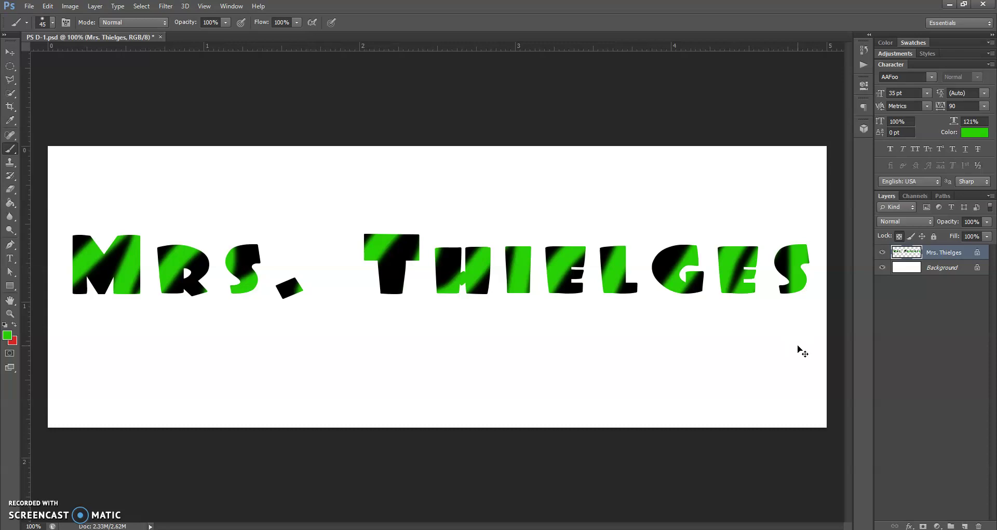
{"action": "key", "text": "ctrl+z"}
{"action": "left_click", "coordinate": [900, 237]}
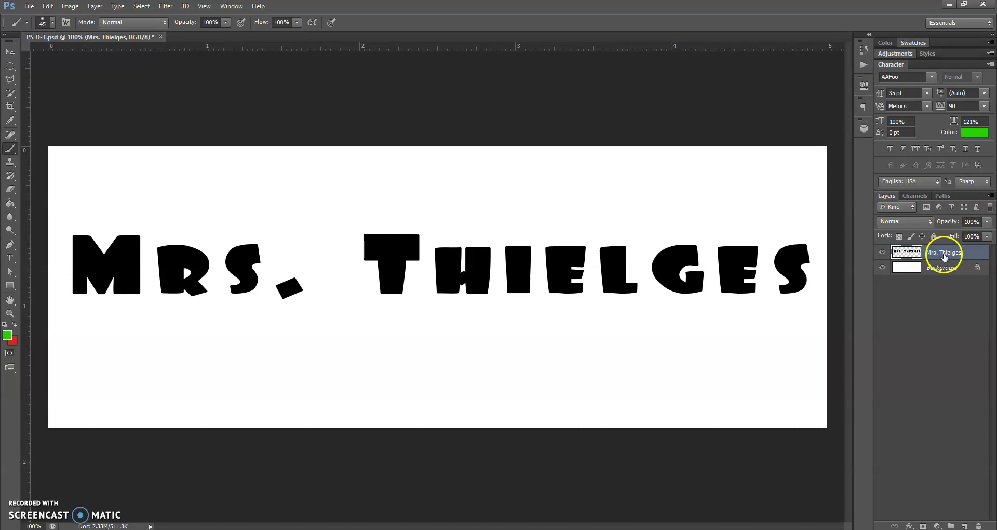
Lock the name layer's transparent pixels and set the foreground color to bright yellow.
{"action": "left_click", "coordinate": [899, 237]}
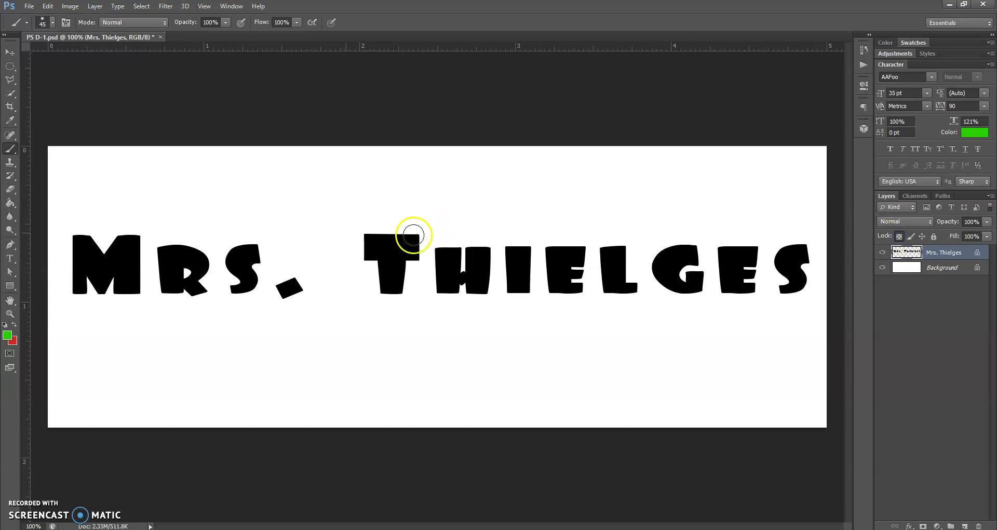
{"action": "left_click", "coordinate": [7, 336]}
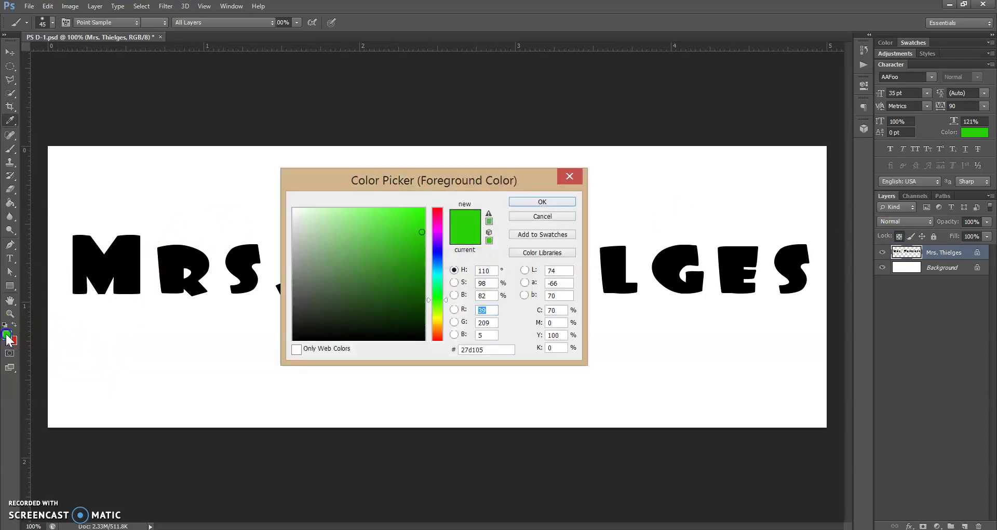
{"action": "left_click", "coordinate": [439, 331]}
{"action": "left_click_drag", "start_coordinate": [440, 330], "coordinate": [439, 318]}
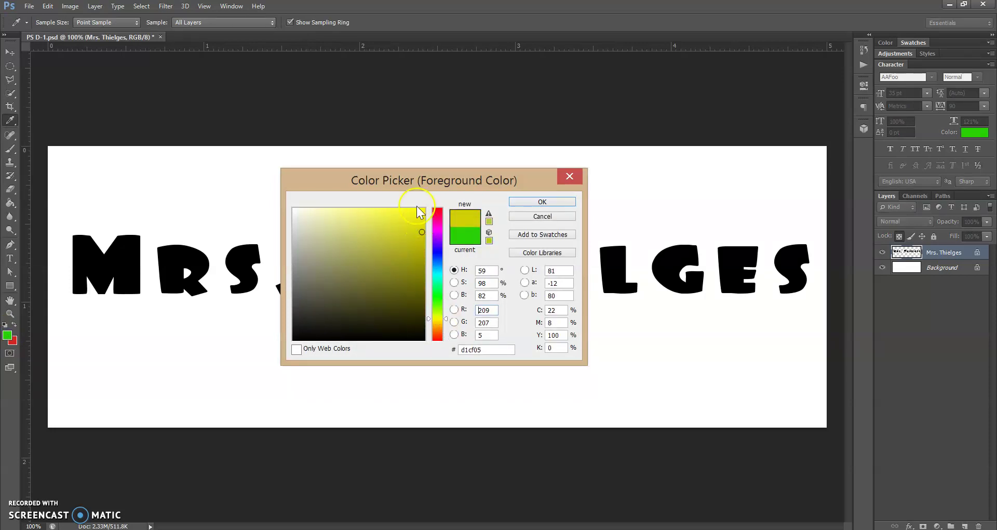
{"action": "left_click", "coordinate": [538, 203]}
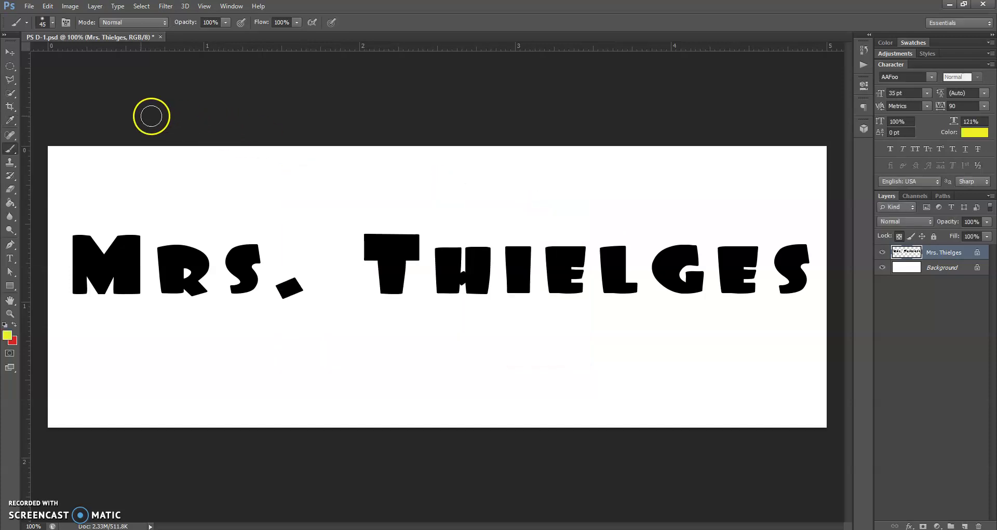
Set the brush size to 19 px and its hardness to 100%.
{"action": "left_click", "coordinate": [52, 24]}
{"action": "left_click_drag", "start_coordinate": [38, 55], "coordinate": [35, 56]}
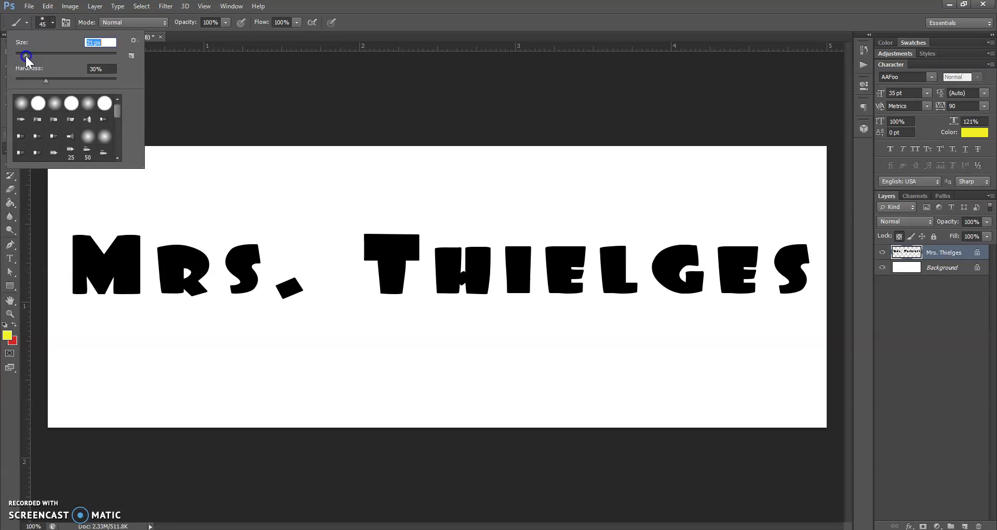
{"action": "left_click_drag", "start_coordinate": [46, 81], "coordinate": [133, 85]}
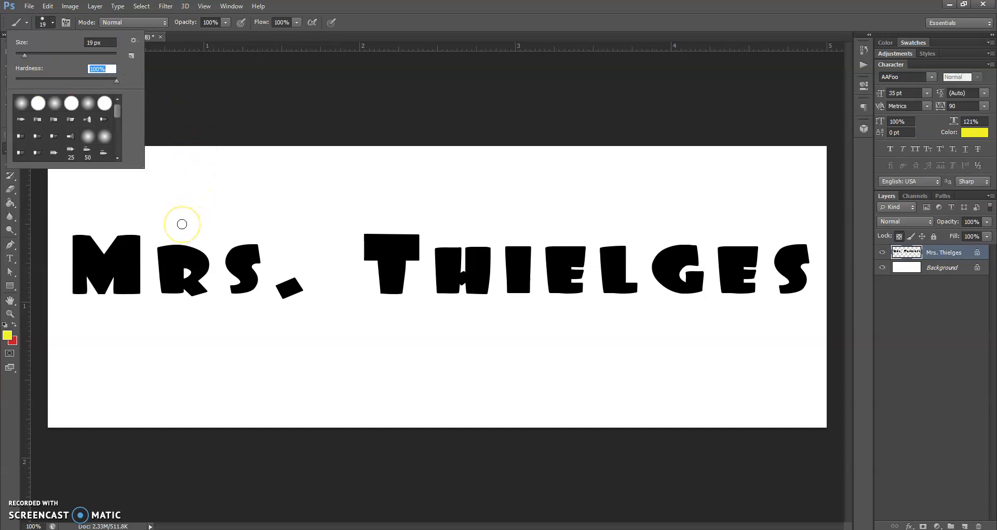
{"action": "left_click", "coordinate": [230, 37]}
Dab scattered yellow polka dots over every letter and the period of the name with the brush.
{"action": "left_click", "coordinate": [85, 248]}
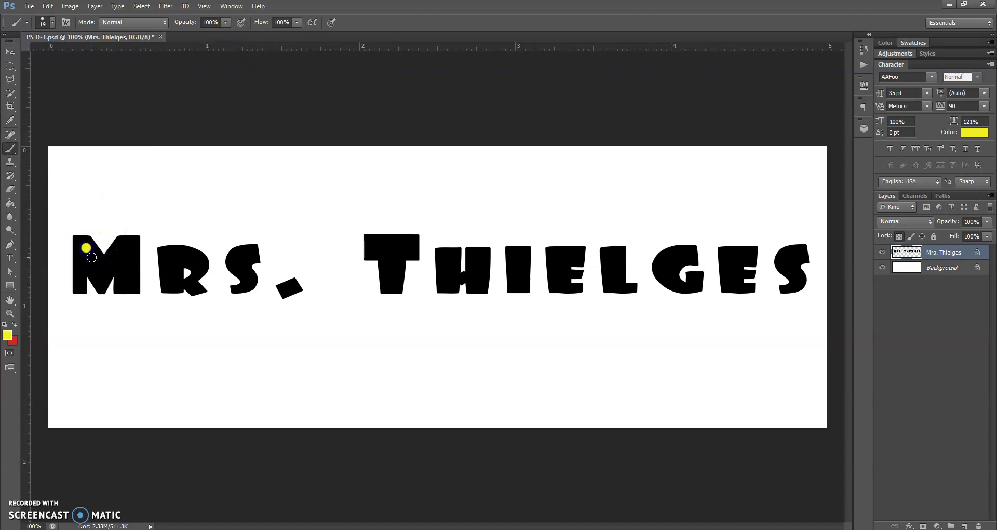
{"action": "left_click", "coordinate": [89, 283]}
{"action": "left_click", "coordinate": [122, 264]}
{"action": "left_click", "coordinate": [135, 284]}
{"action": "left_click", "coordinate": [135, 235]}
{"action": "left_click", "coordinate": [102, 262]}
{"action": "left_click", "coordinate": [74, 267]}
{"action": "left_click", "coordinate": [203, 290]}
{"action": "left_click", "coordinate": [169, 277]}
{"action": "left_click", "coordinate": [193, 261]}
{"action": "left_click", "coordinate": [177, 249]}
{"action": "left_click", "coordinate": [254, 284]}
{"action": "left_click", "coordinate": [241, 269]}
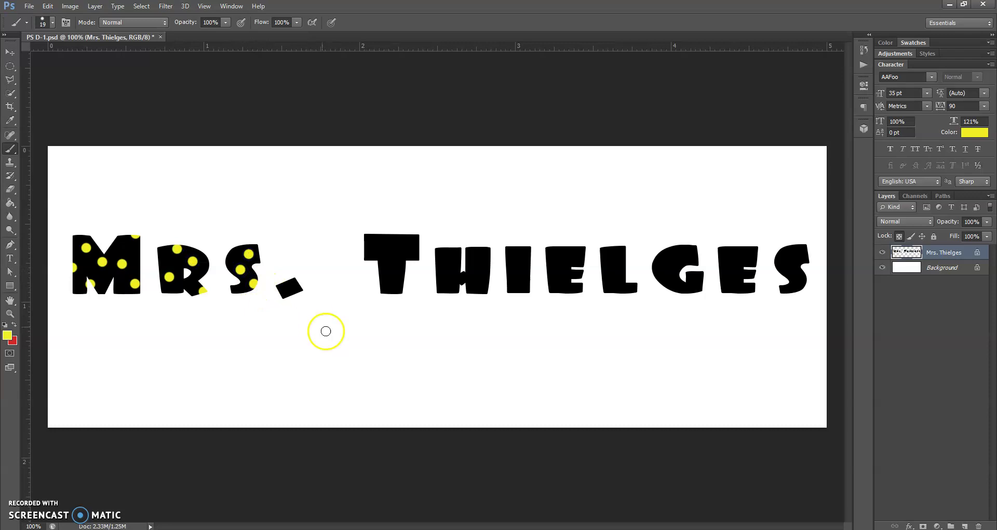
{"action": "left_click", "coordinate": [296, 294]}
{"action": "left_click", "coordinate": [383, 245]}
{"action": "left_click", "coordinate": [402, 268]}
{"action": "left_click", "coordinate": [404, 239]}
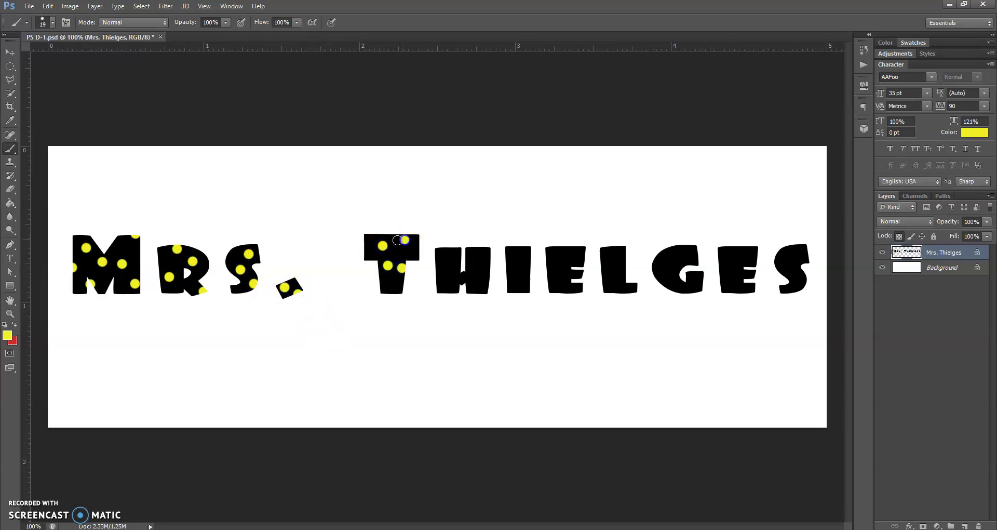
{"action": "left_click", "coordinate": [450, 280]}
{"action": "left_click", "coordinate": [449, 255]}
{"action": "left_click", "coordinate": [491, 289]}
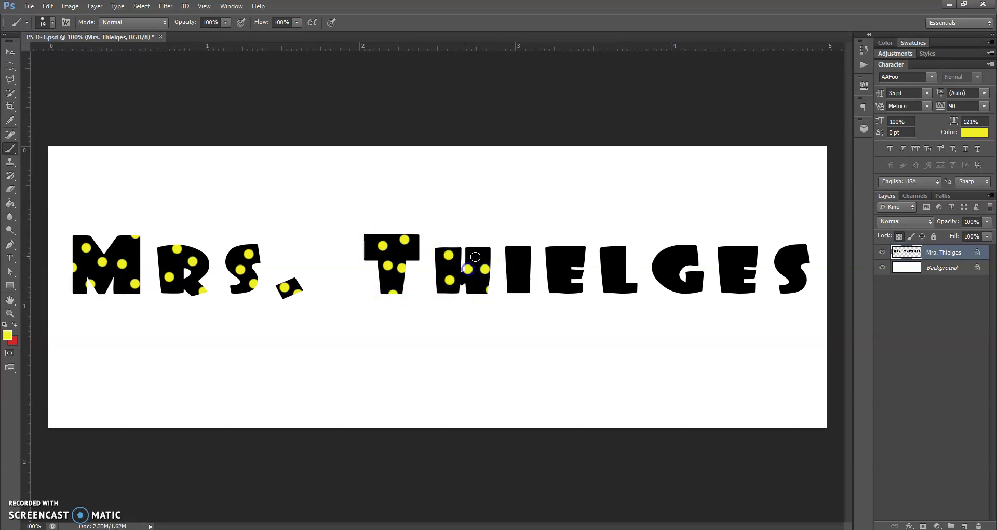
{"action": "left_click", "coordinate": [514, 251]}
{"action": "left_click", "coordinate": [511, 282]}
{"action": "left_click", "coordinate": [528, 281]}
{"action": "left_click", "coordinate": [521, 267]}
{"action": "left_click", "coordinate": [550, 266]}
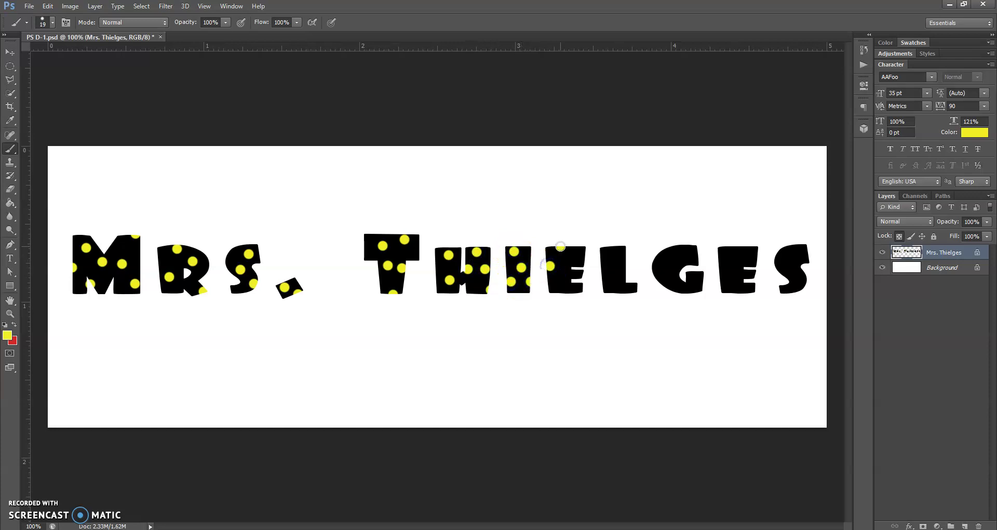
{"action": "left_click", "coordinate": [569, 283]}
{"action": "left_click", "coordinate": [565, 270]}
{"action": "left_click", "coordinate": [626, 289]}
{"action": "left_click", "coordinate": [606, 254]}
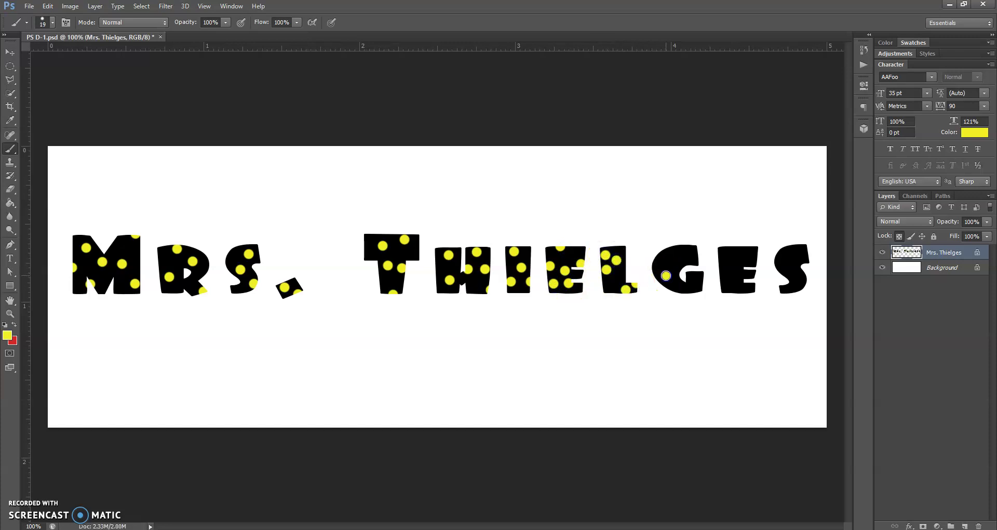
{"action": "left_click", "coordinate": [697, 286]}
{"action": "left_click", "coordinate": [692, 260]}
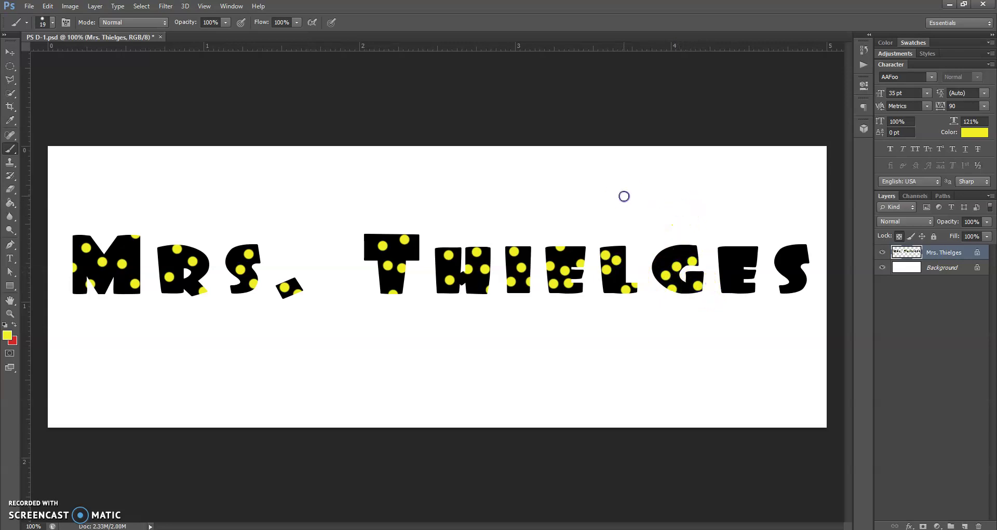
{"action": "left_click", "coordinate": [667, 250]}
{"action": "left_click", "coordinate": [716, 251]}
{"action": "left_click", "coordinate": [739, 276]}
{"action": "left_click", "coordinate": [746, 286]}
{"action": "left_click", "coordinate": [750, 252]}
{"action": "left_click", "coordinate": [795, 249]}
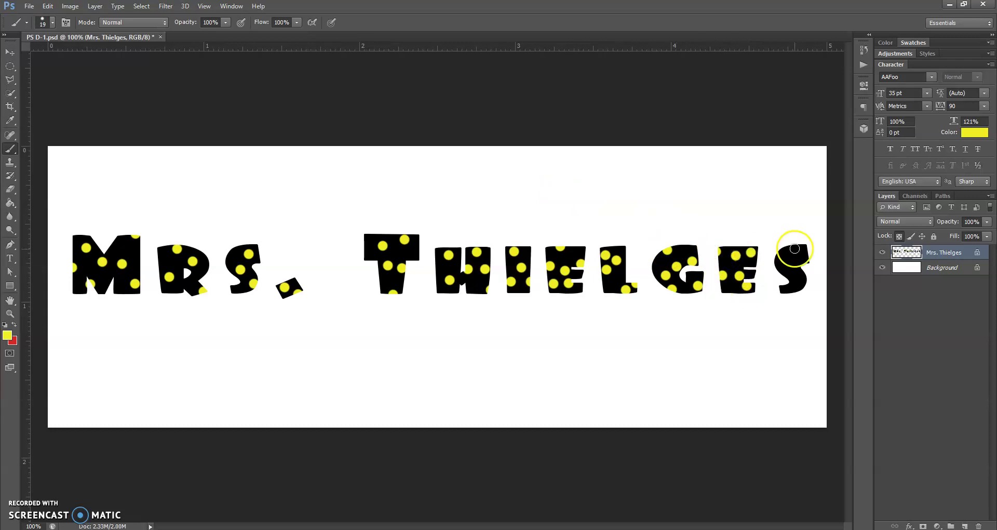
{"action": "left_click", "coordinate": [793, 288]}
{"action": "left_click", "coordinate": [804, 267]}
{"action": "left_click", "coordinate": [804, 254]}
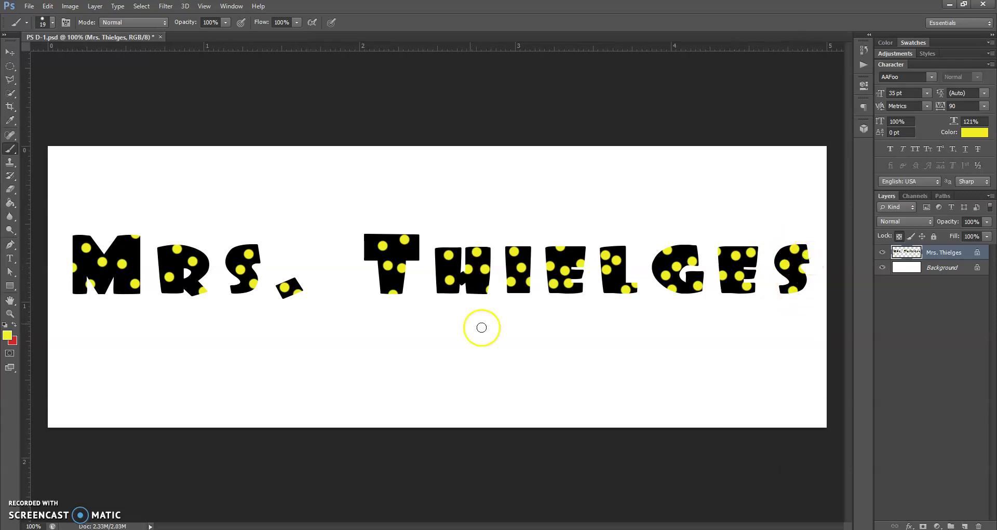
Fill the sparse black areas across the name's letters with additional yellow brush dots.
{"action": "left_click", "coordinate": [369, 256]}
{"action": "left_click", "coordinate": [372, 234]}
{"action": "left_click", "coordinate": [439, 272]}
{"action": "left_click", "coordinate": [481, 270]}
{"action": "left_click", "coordinate": [537, 281]}
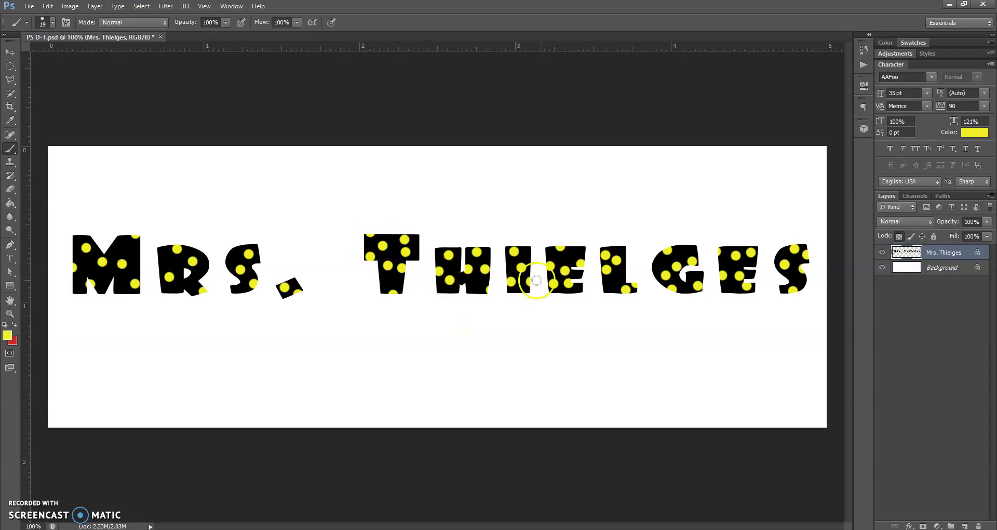
{"action": "left_click", "coordinate": [611, 282]}
{"action": "left_click", "coordinate": [690, 248]}
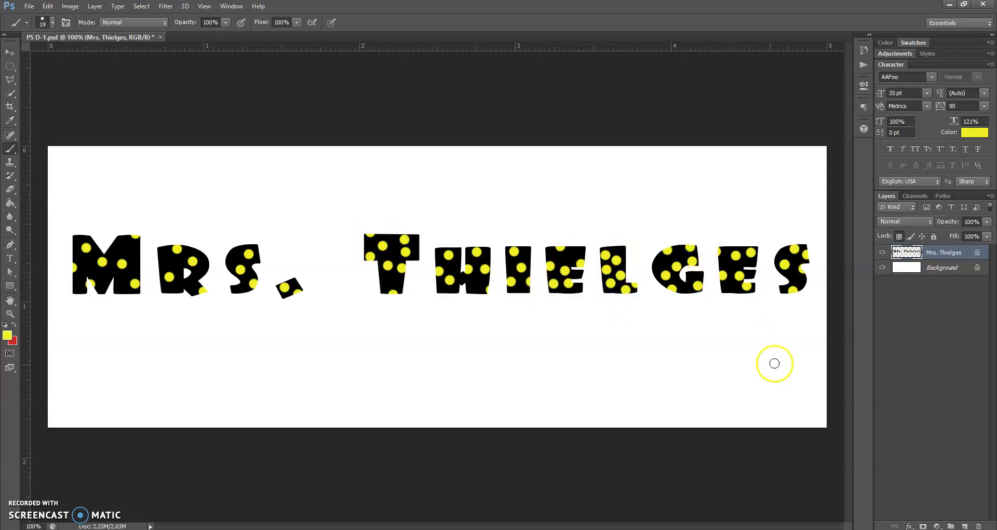
{"action": "left_click", "coordinate": [728, 289]}
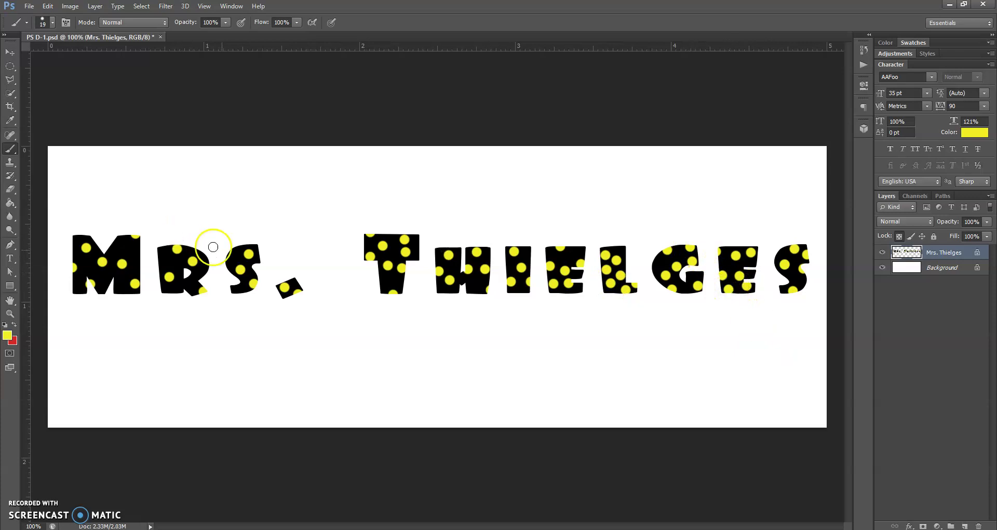
{"action": "left_click", "coordinate": [233, 252]}
{"action": "left_click", "coordinate": [163, 260]}
{"action": "left_click", "coordinate": [115, 242]}
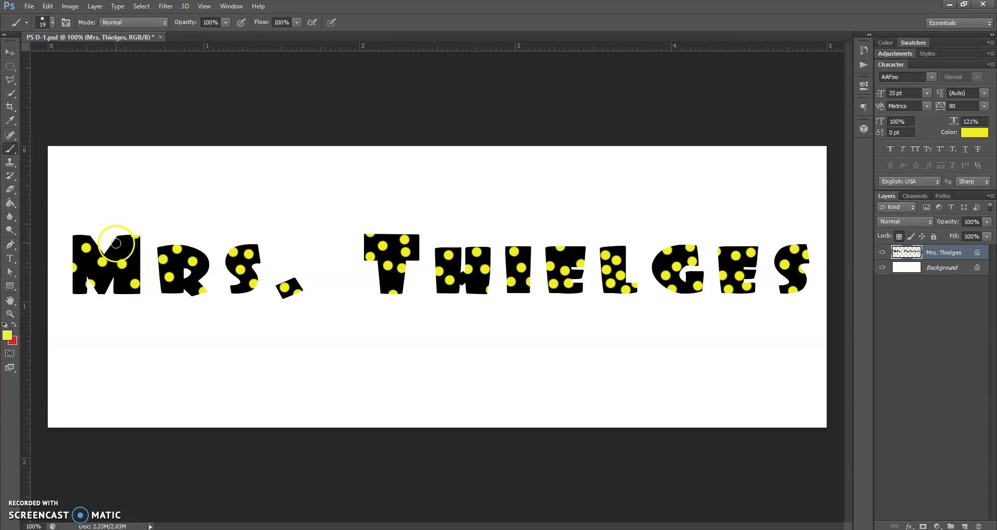
{"action": "left_click", "coordinate": [118, 289]}
{"action": "left_click", "coordinate": [457, 361]}
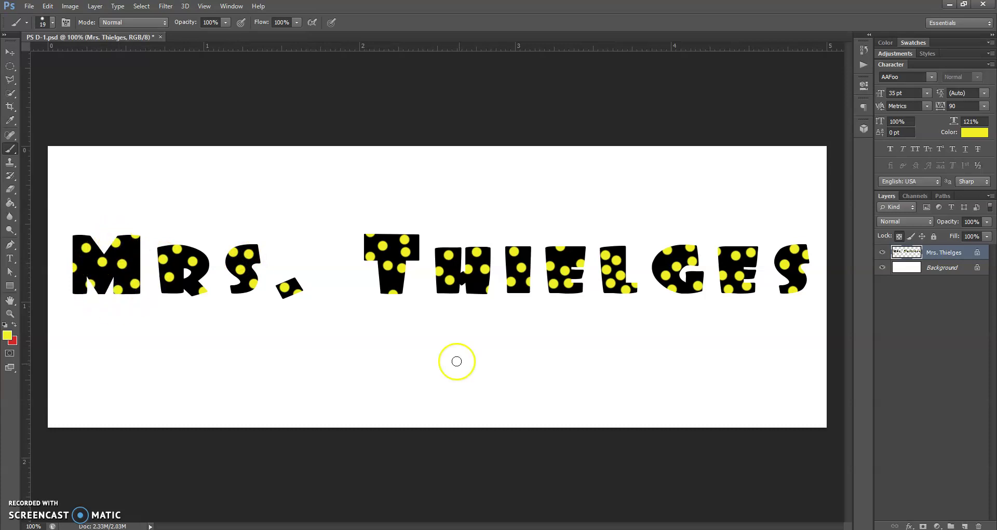
Add an outside Stroke effect to the dotted name layer and set its size to 1 px.
{"action": "left_click", "coordinate": [929, 252]}
{"action": "left_click", "coordinate": [936, 252]}
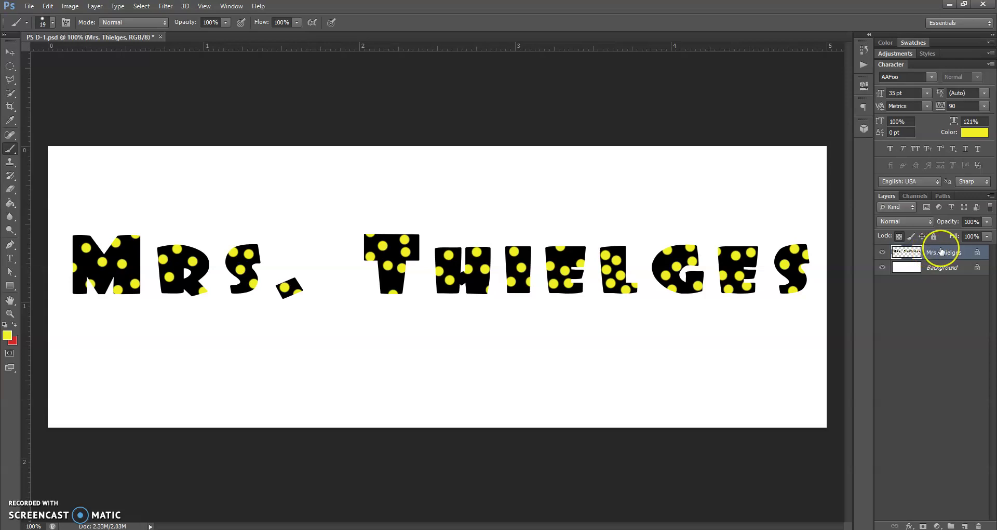
{"action": "key", "text": "ctrl+plus"}
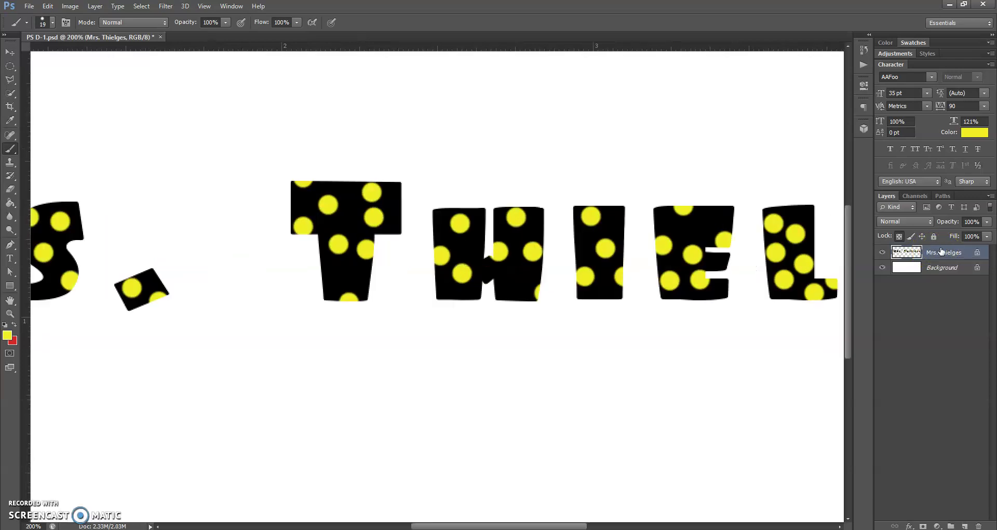
{"action": "double_click", "coordinate": [10, 300]}
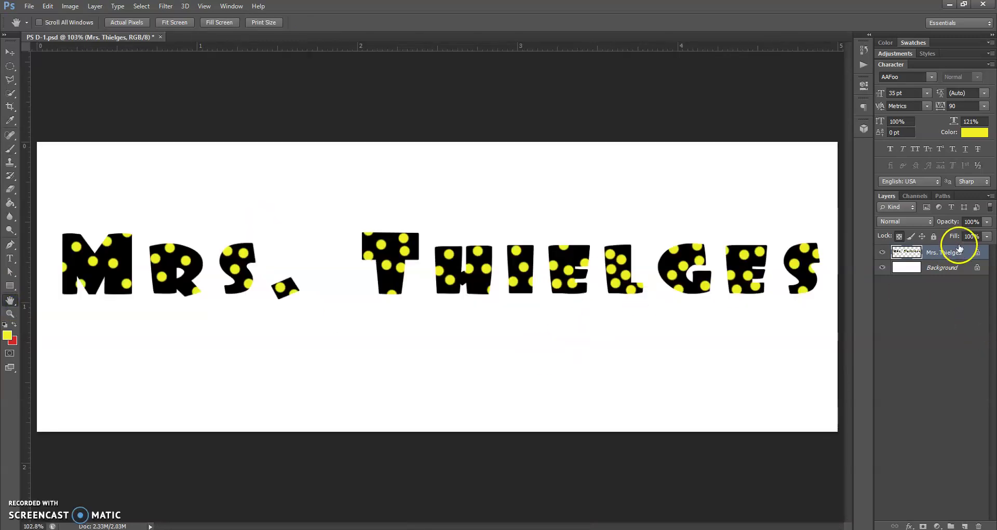
{"action": "left_click", "coordinate": [907, 525]}
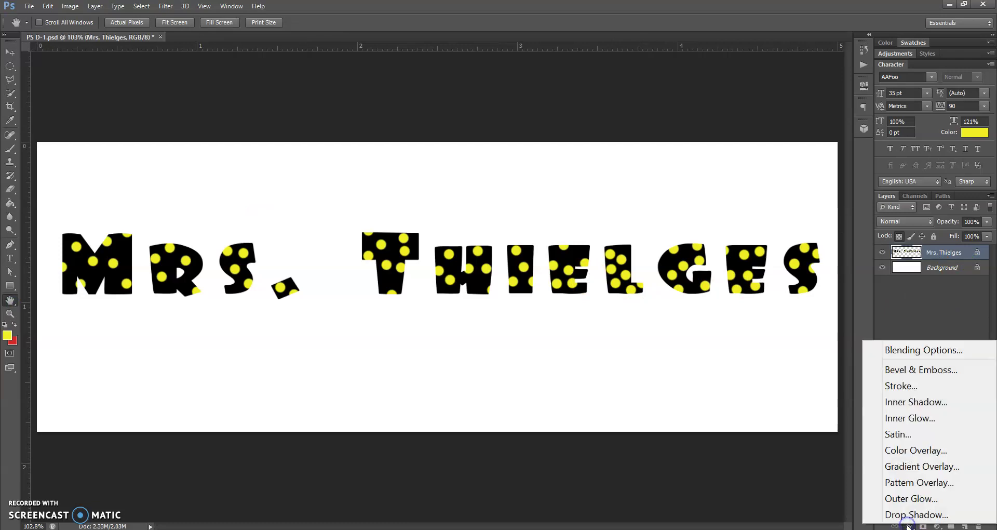
{"action": "left_click", "coordinate": [907, 385]}
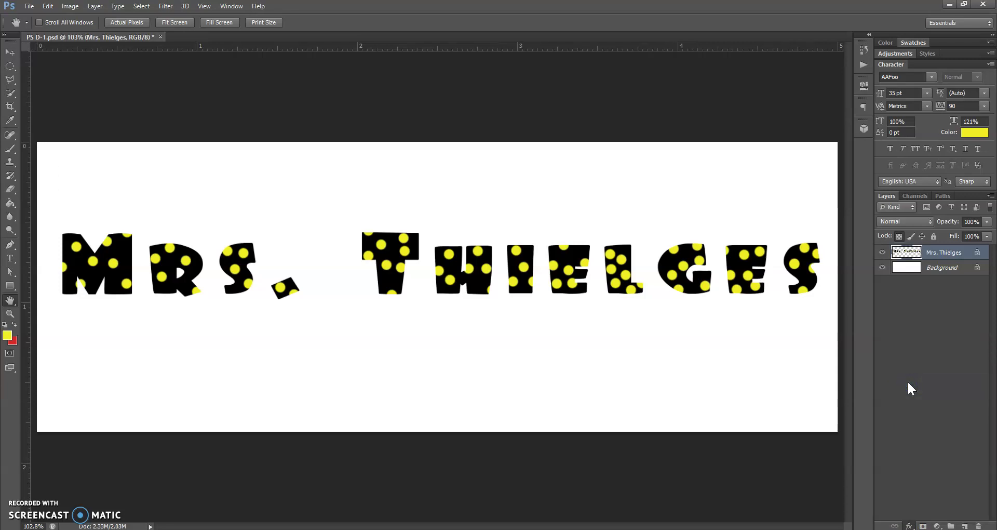
{"action": "left_click", "coordinate": [452, 241]}
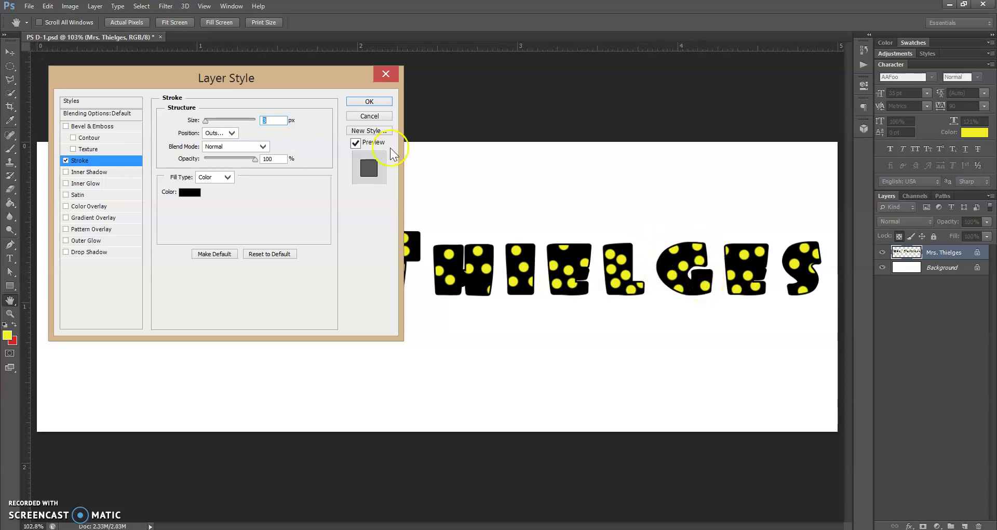
{"action": "left_click_drag", "start_coordinate": [206, 122], "coordinate": [216, 121]}
{"action": "left_click_drag", "start_coordinate": [222, 122], "coordinate": [202, 123]}
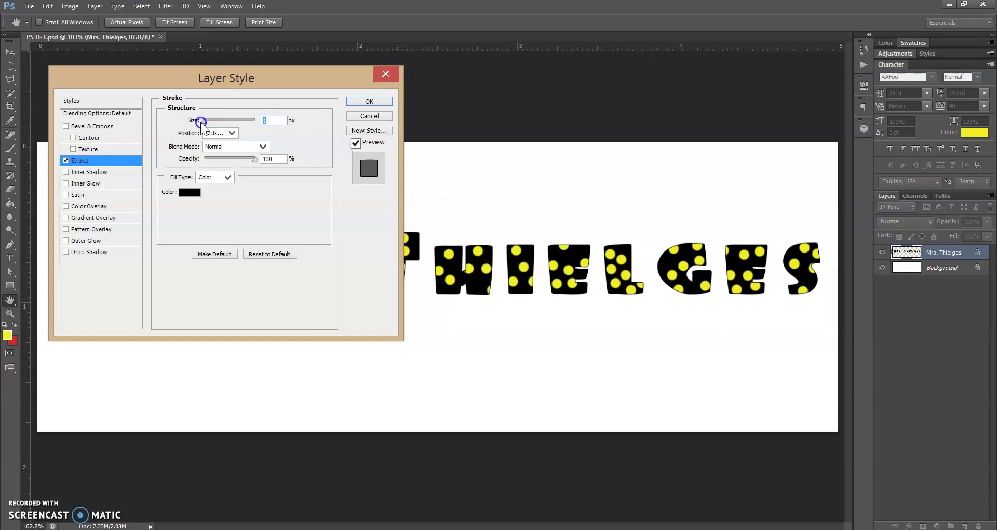
{"action": "left_click", "coordinate": [265, 127]}
{"action": "type", "text": "2"}
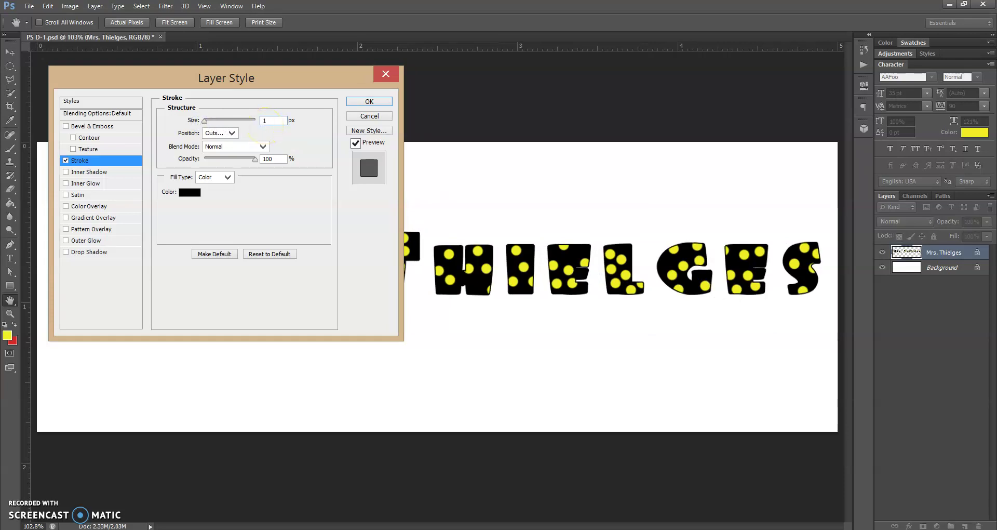
Try bright yellow as the stroke color around the lettering.
{"action": "left_click", "coordinate": [192, 193]}
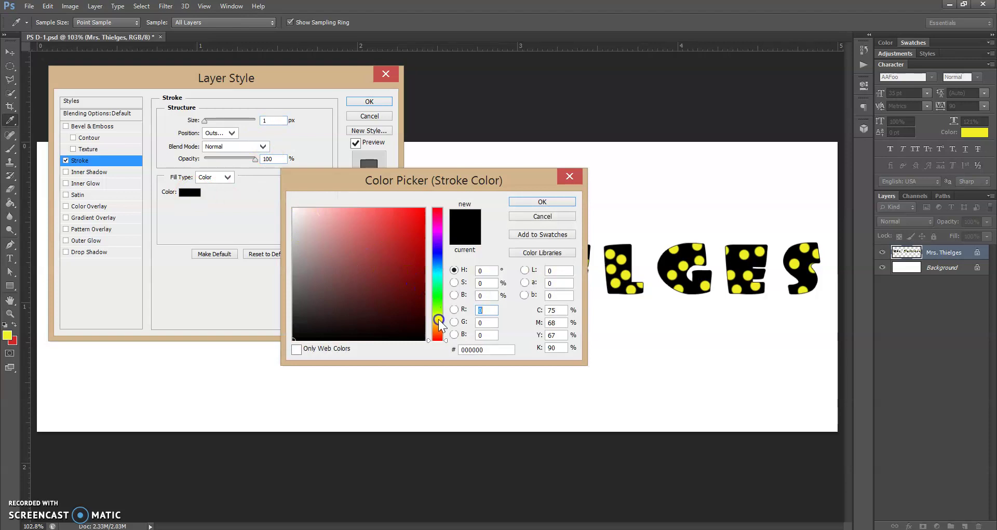
{"action": "left_click", "coordinate": [438, 317]}
{"action": "left_click", "coordinate": [413, 218]}
{"action": "left_click", "coordinate": [530, 201]}
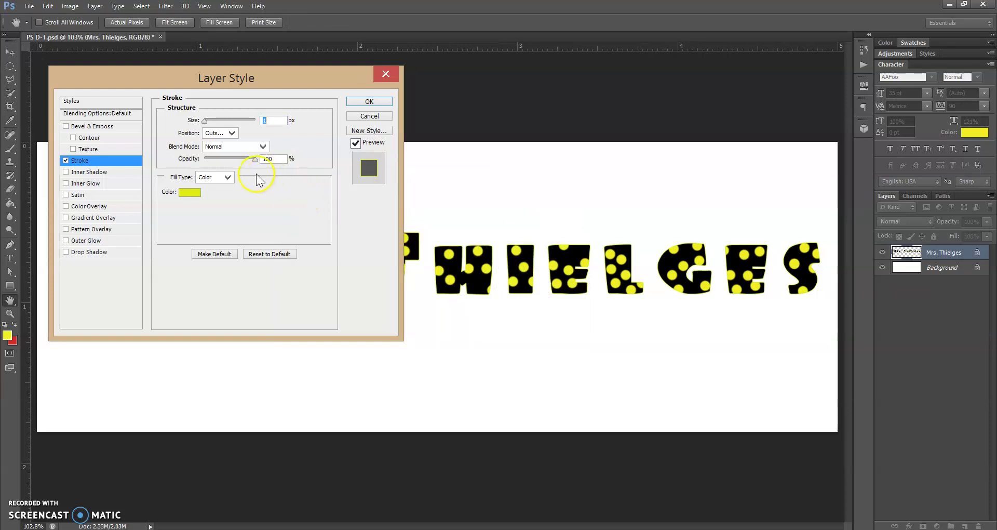
Set the stroke color to black (000000) and apply the layer style.
{"action": "left_click", "coordinate": [194, 195]}
{"action": "left_click_drag", "start_coordinate": [327, 229], "coordinate": [280, 369]}
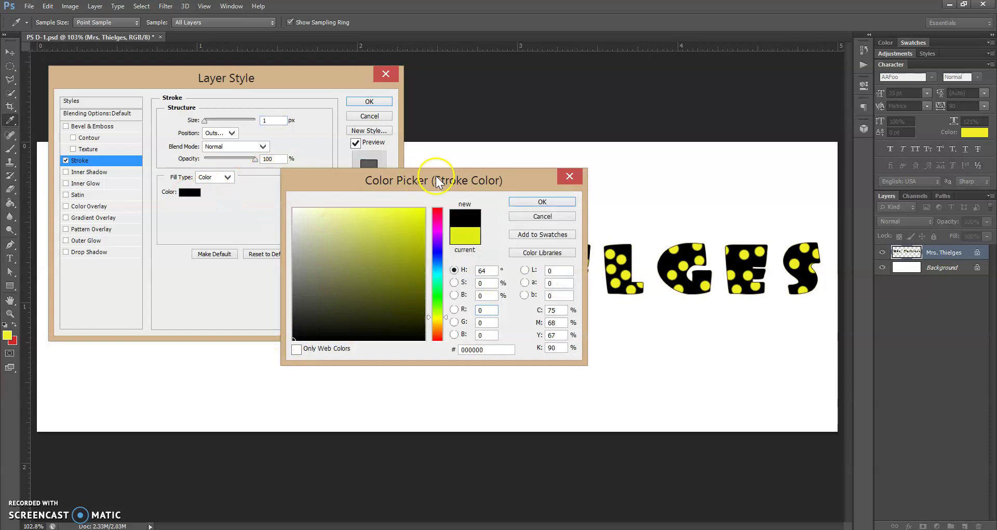
{"action": "left_click", "coordinate": [529, 203]}
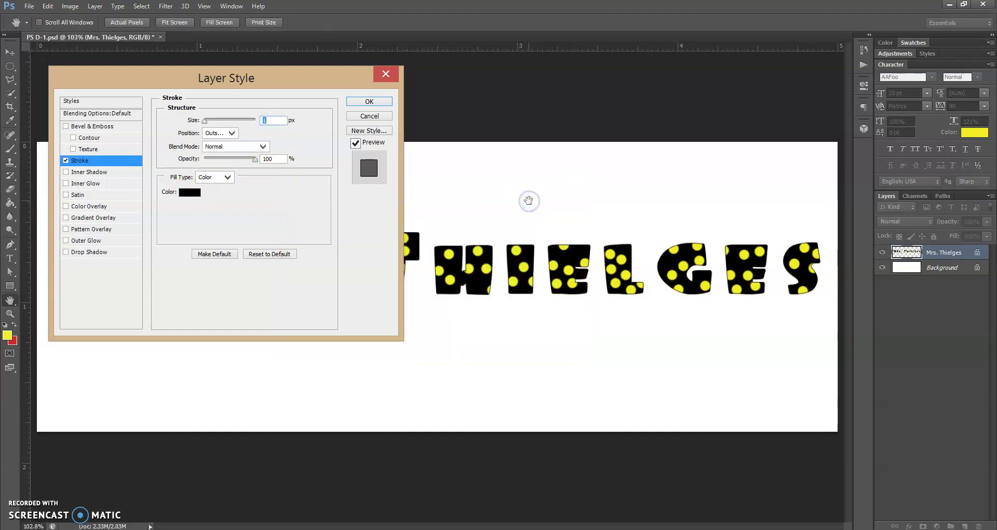
{"action": "left_click", "coordinate": [375, 103]}
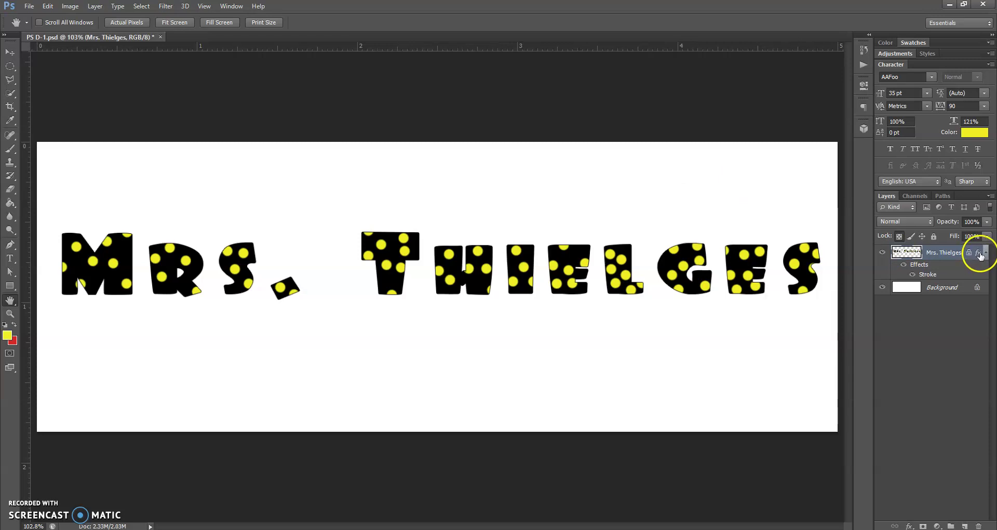
Toggle the name layer's effects off and on to compare the lettering with and without its stroke.
{"action": "left_click", "coordinate": [903, 265]}
{"action": "left_click", "coordinate": [903, 264]}
{"action": "left_click", "coordinate": [903, 265]}
{"action": "left_click", "coordinate": [903, 264]}
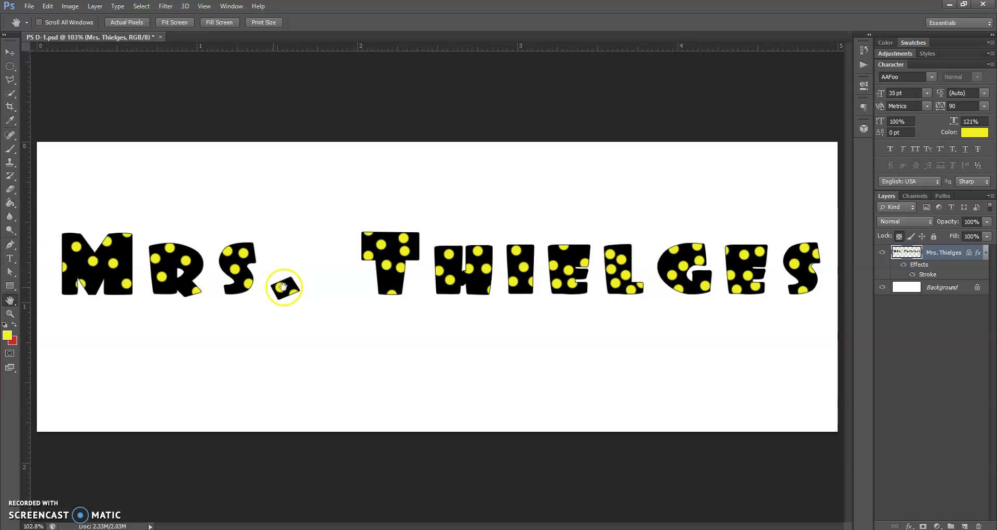
Try to edit the rasterized lettering with the Type tool and cancel the new text entries.
{"action": "left_click", "coordinate": [10, 259]}
{"action": "left_click_drag", "start_coordinate": [312, 249], "coordinate": [319, 250]}
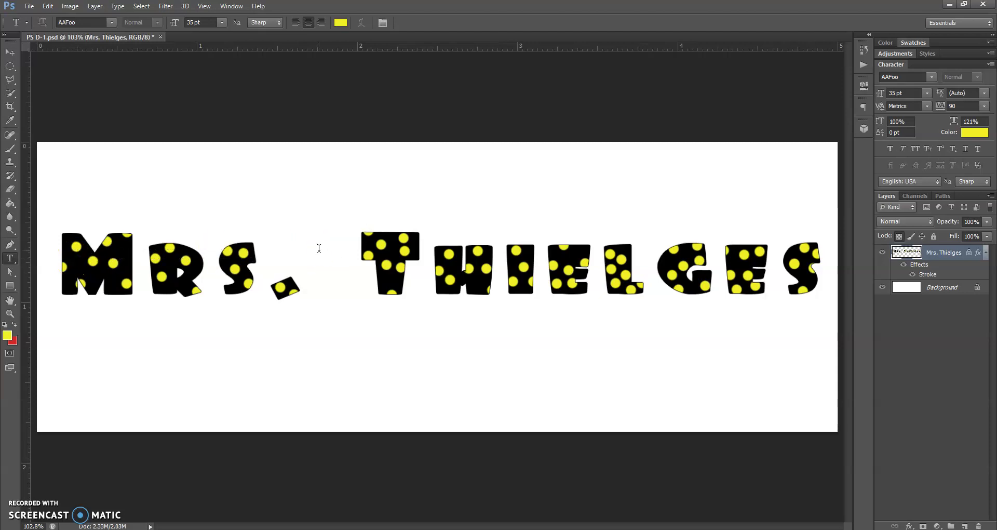
{"action": "left_click", "coordinate": [149, 217]}
{"action": "left_click", "coordinate": [442, 22]}
{"action": "left_click_drag", "start_coordinate": [116, 245], "coordinate": [476, 287]}
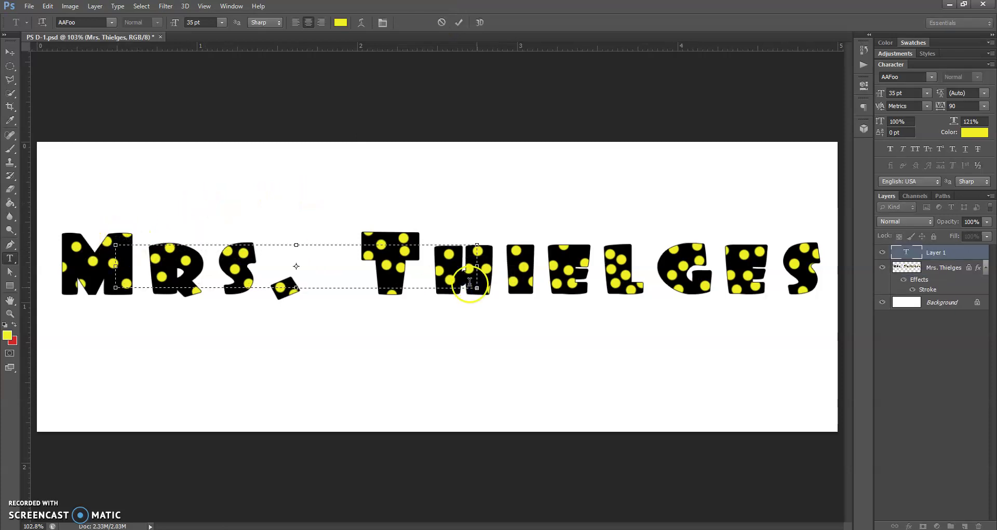
{"action": "left_click", "coordinate": [455, 27]}
{"action": "left_click", "coordinate": [228, 266]}
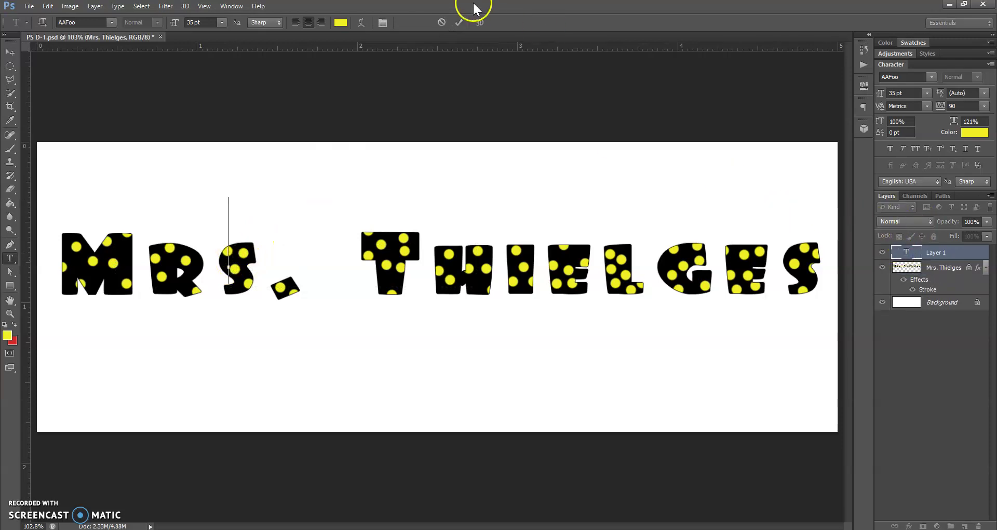
{"action": "key", "text": "Escape"}
{"action": "left_click", "coordinate": [950, 250]}
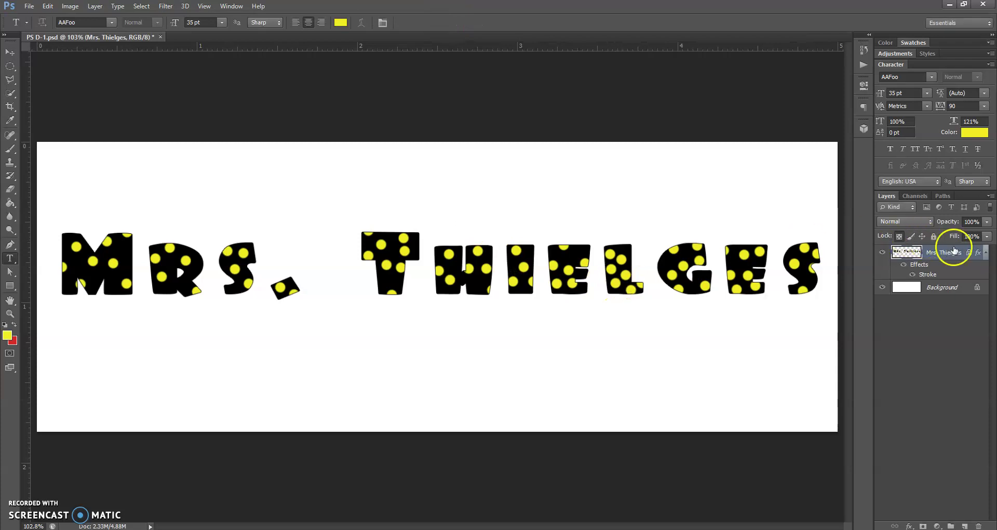
{"action": "left_click", "coordinate": [286, 267]}
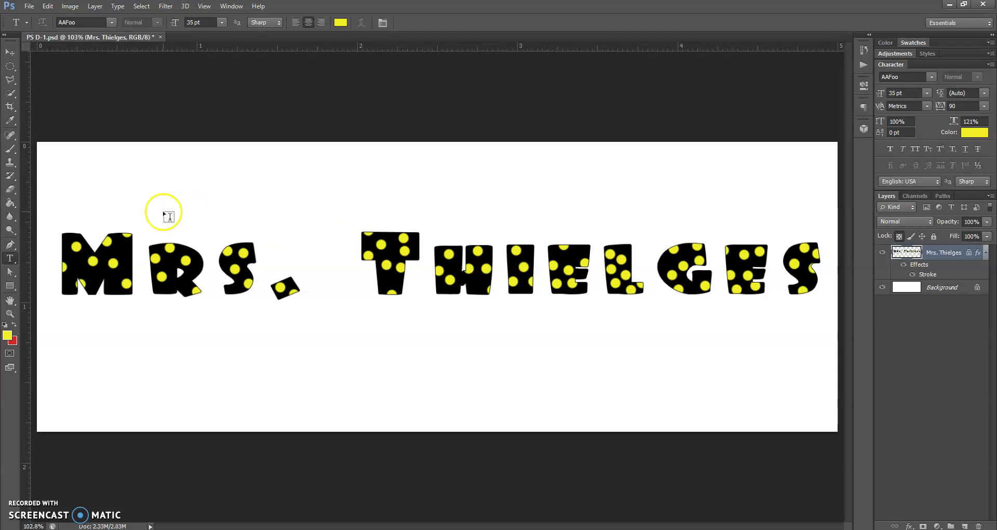
Close PS D-1.psd without saving its changes.
{"action": "key", "text": "ctrl+s"}
{"action": "left_click", "coordinate": [160, 37]}
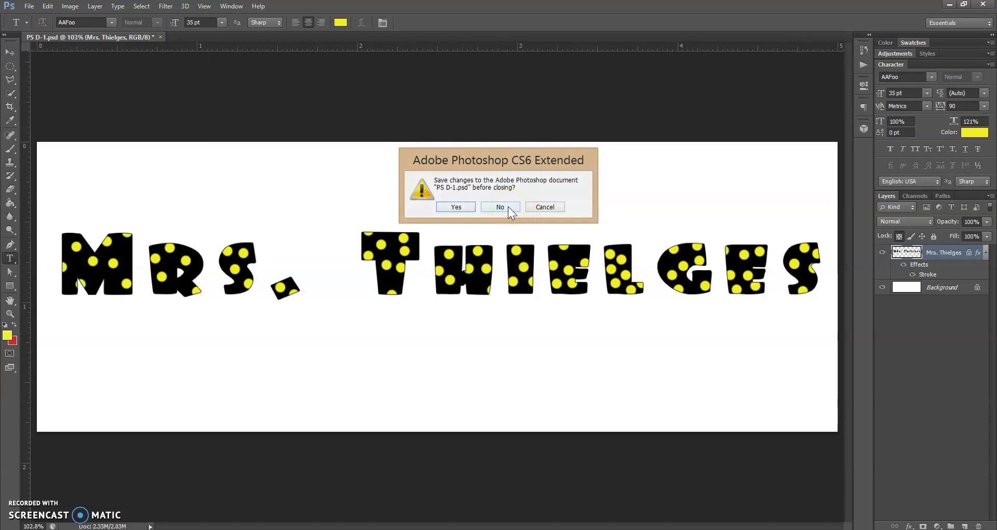
{"action": "left_click", "coordinate": [500, 206]}
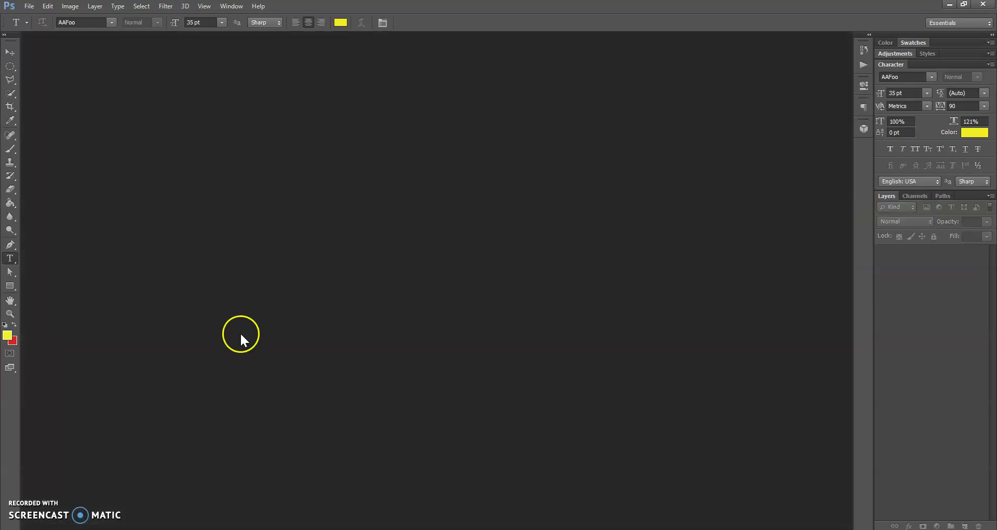